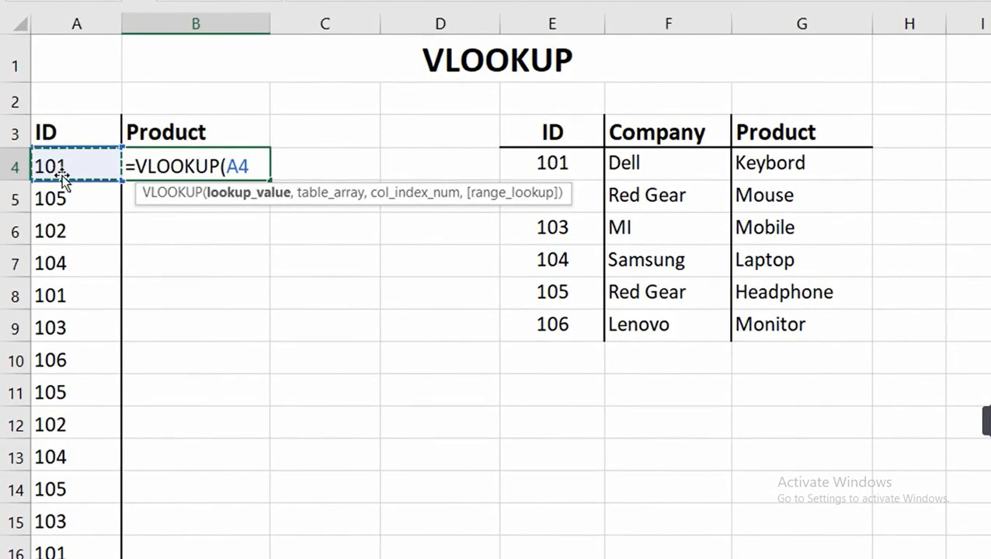
# Complete the lookup formula in B4 as =VLOOKUP(A4,E3:G9,3,0)
pyautogui.write(',')
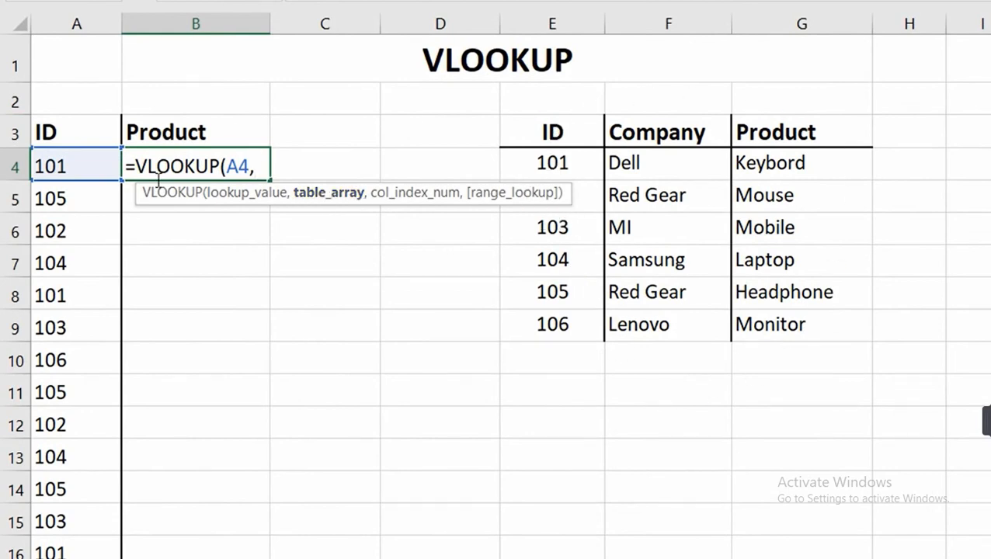
pyautogui.moveTo(540, 138); pyautogui.dragTo(768, 315)
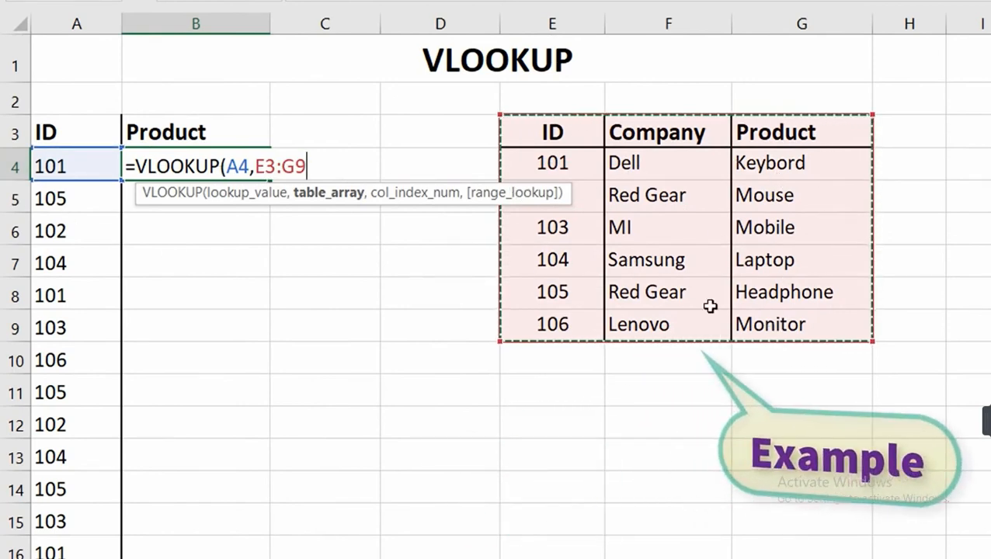
pyautogui.write(',')
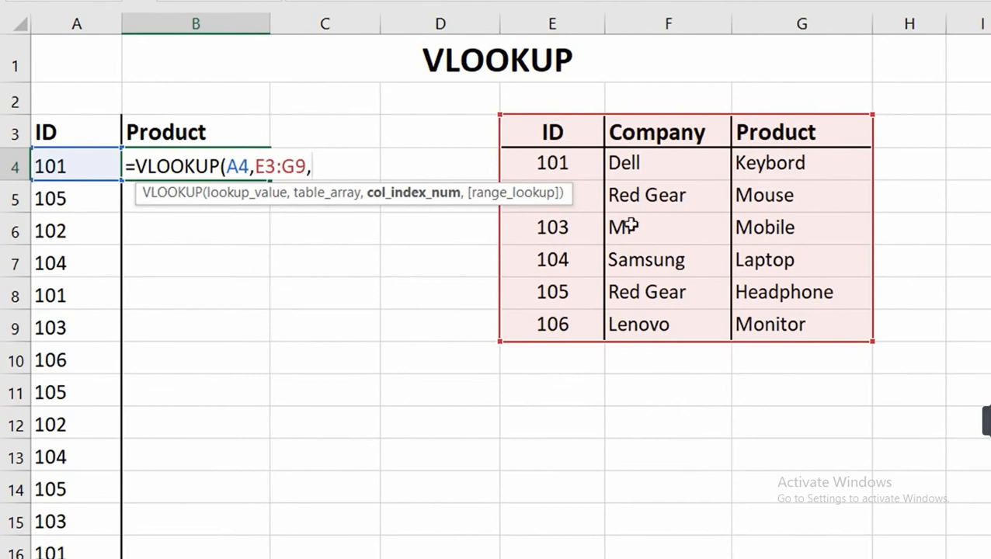
pyautogui.write('3')
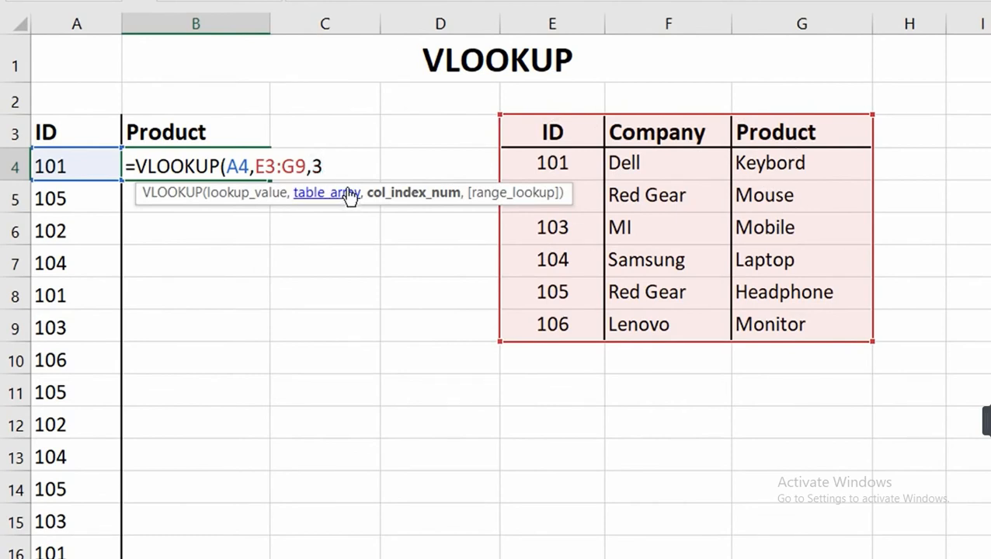
pyautogui.write(',0')
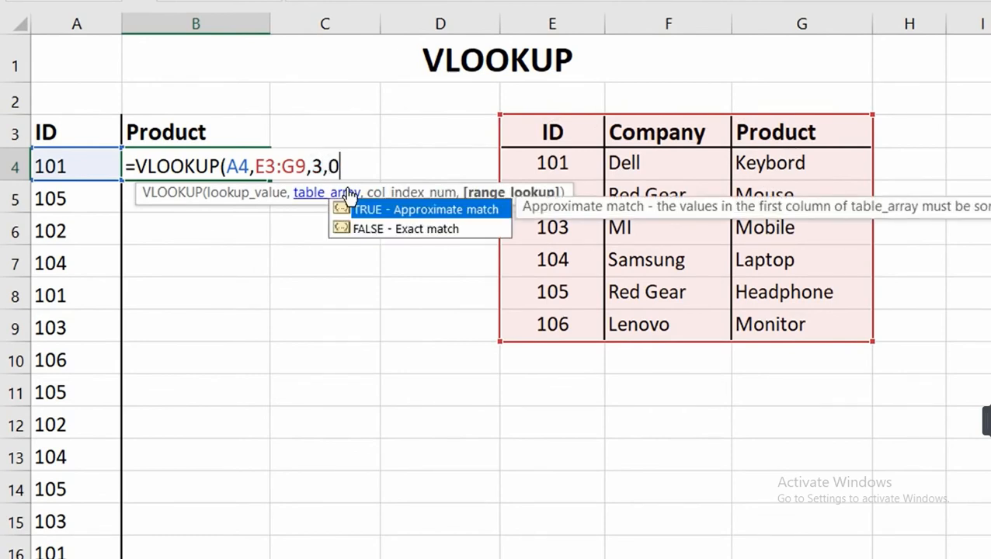
pyautogui.write(')')
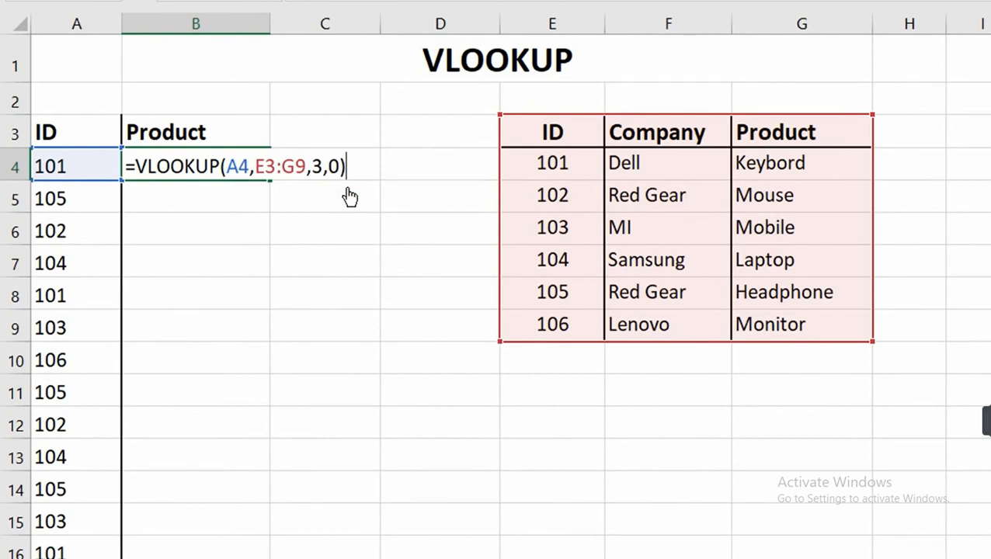
pyautogui.press('Return')
# Compare the product results with the ID list and the ID, Company and Product lookup table
pyautogui.click(178, 166)
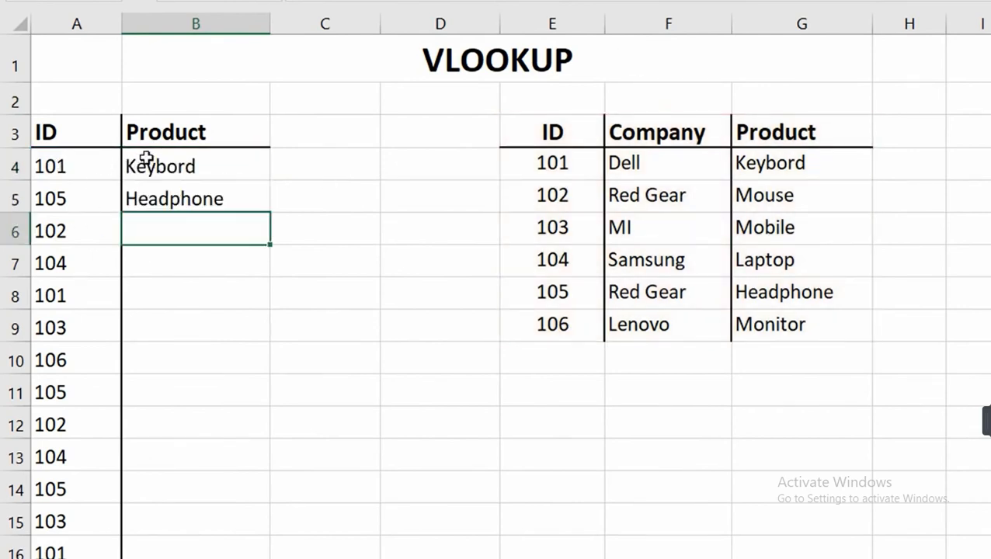
pyautogui.moveTo(147, 157); pyautogui.dragTo(194, 327)
pyautogui.moveTo(65, 201); pyautogui.dragTo(62, 221)
pyautogui.click(543, 160)
pyautogui.moveTo(539, 259); pyautogui.dragTo(535, 321)
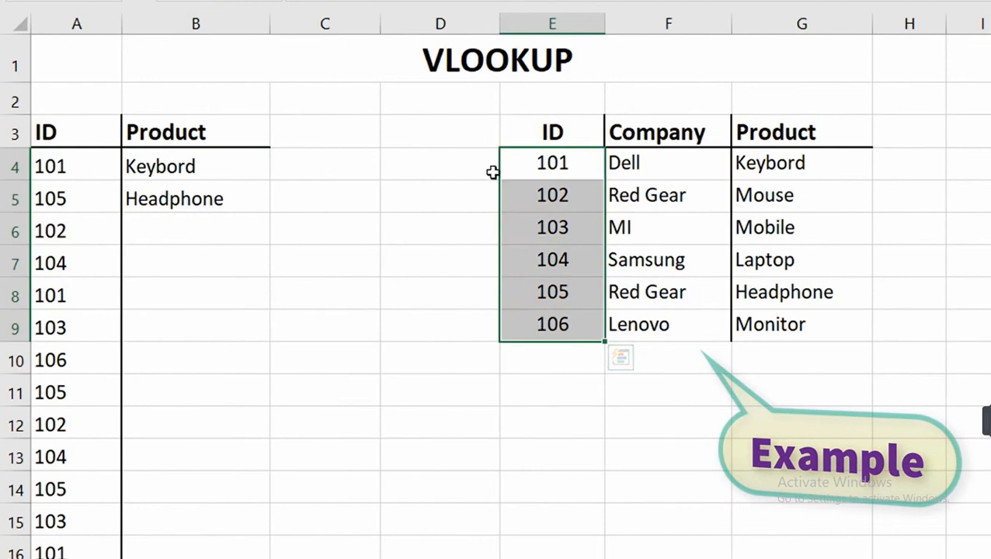
pyautogui.moveTo(573, 173); pyautogui.dragTo(748, 315)
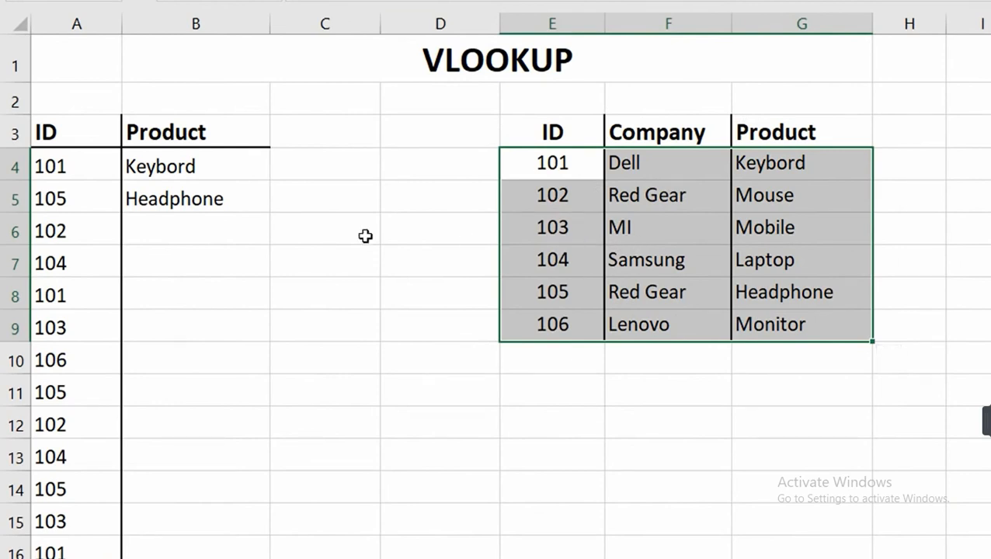
pyautogui.click(53, 168)
pyautogui.click(37, 210)
pyautogui.click(189, 160)
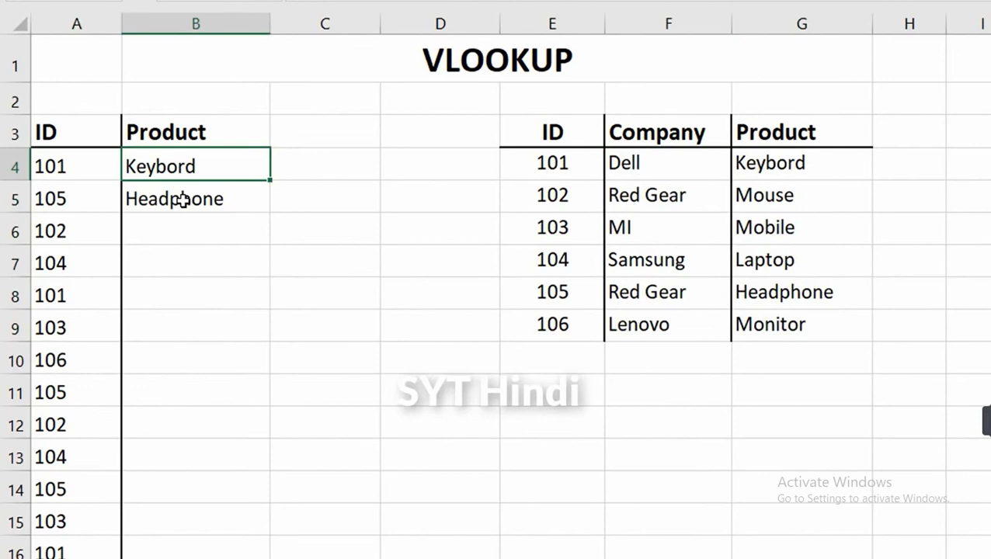
# Fill the B5 lookup formula down the Product column and inspect the table range in B8's formula
pyautogui.click(181, 200)
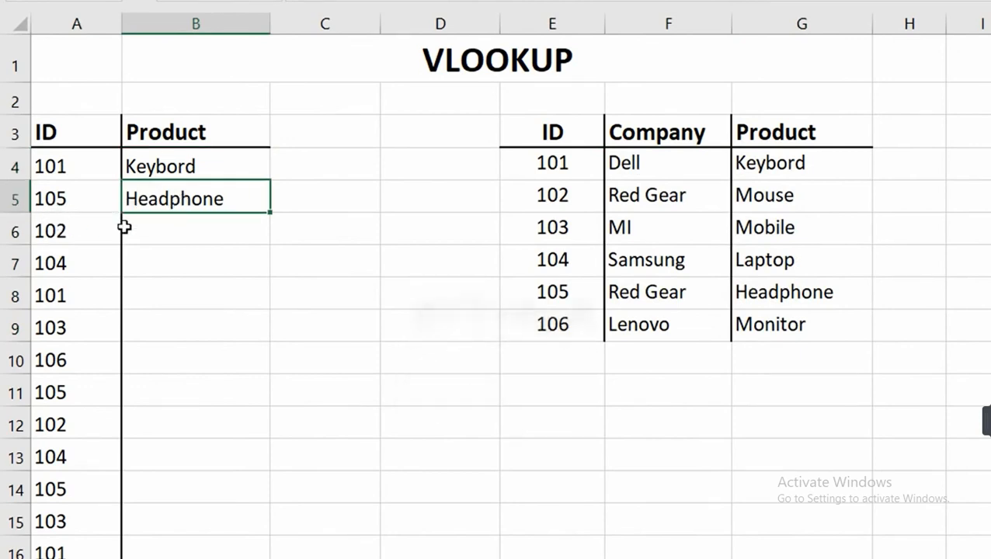
pyautogui.moveTo(272, 213); pyautogui.dragTo(248, 556)
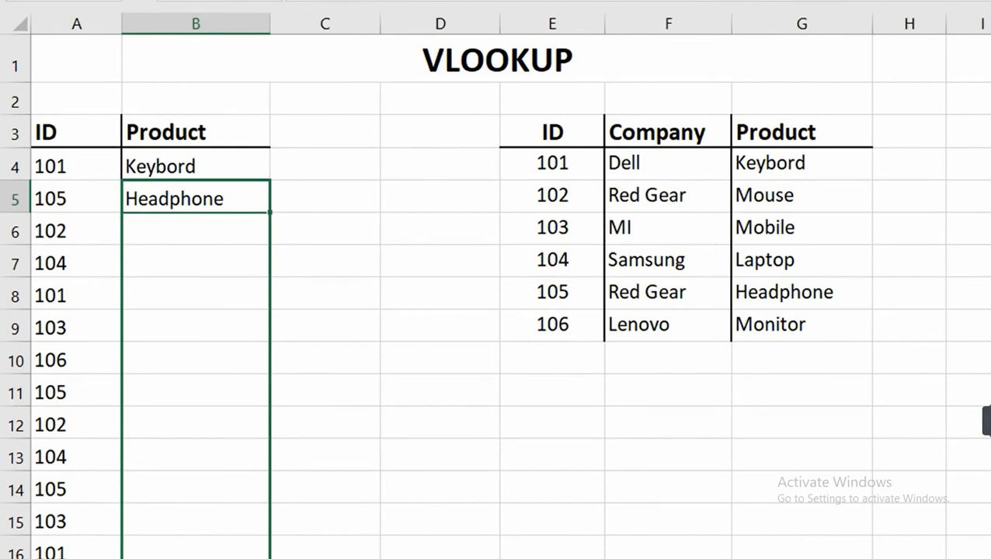
pyautogui.moveTo(247, 555); pyautogui.dragTo(247, 556)
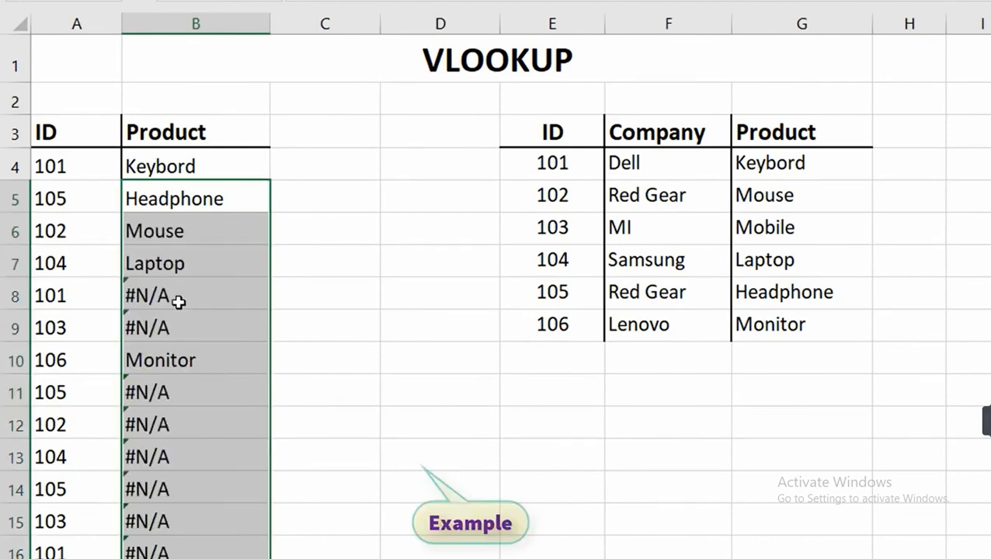
pyautogui.click(177, 301)
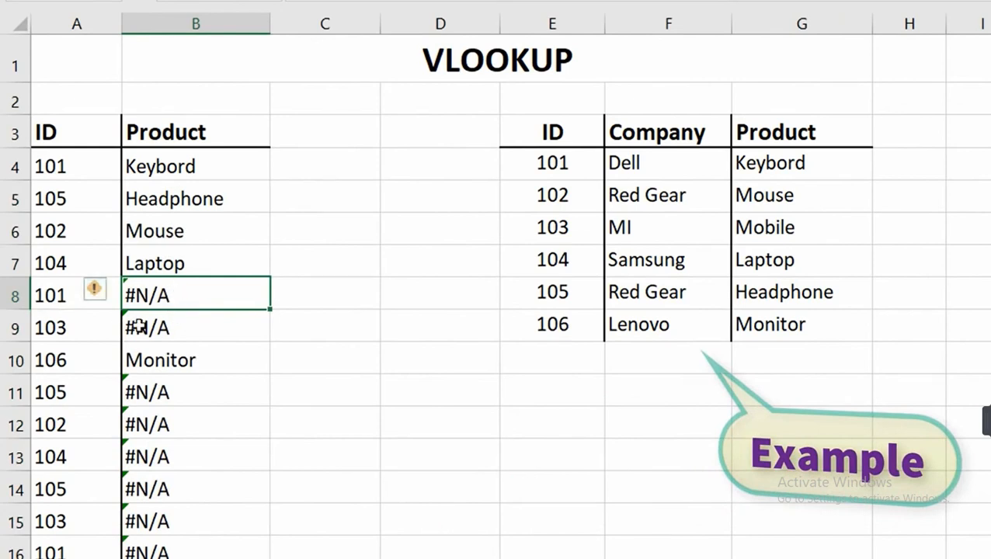
pyautogui.doubleClick(180, 299)
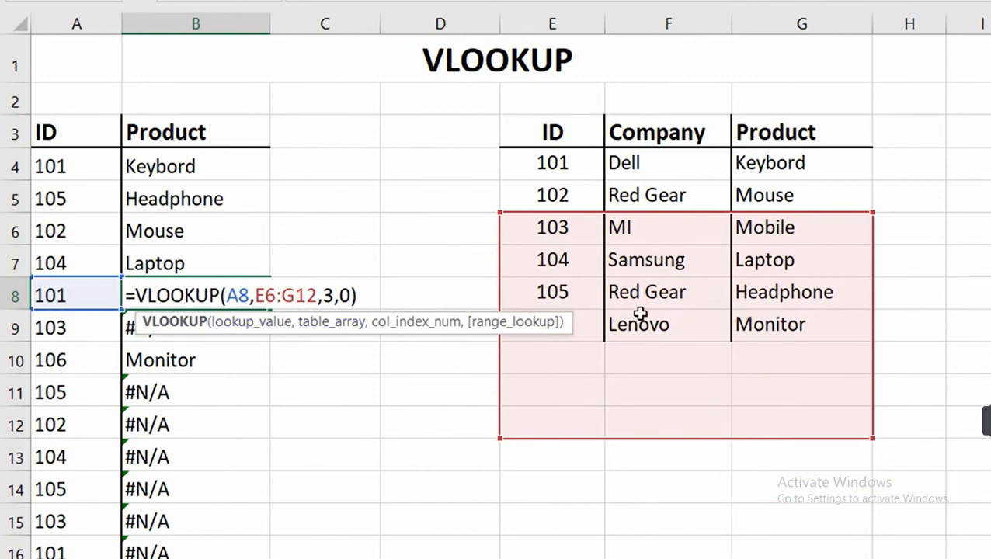
pyautogui.press('Return')
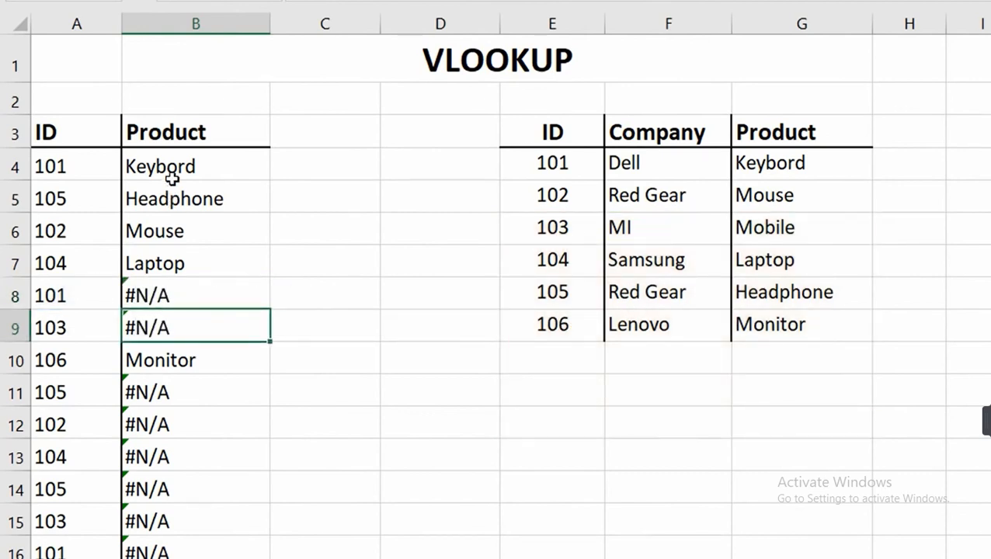
# Clear the Product results and start a new VLOOKUP in B4 with A4 as lookup value and E3:G9 as table array
pyautogui.moveTo(180, 168); pyautogui.dragTo(190, 556)
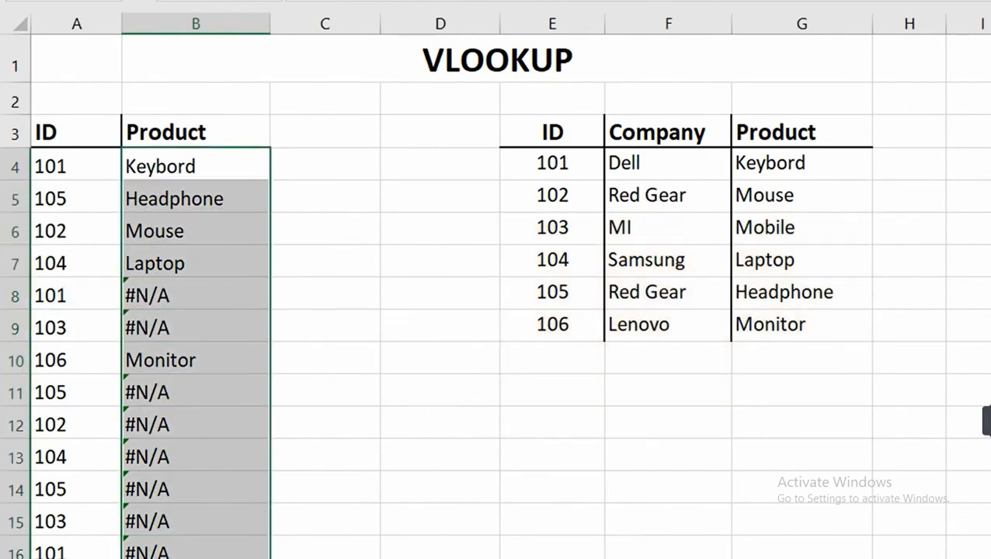
pyautogui.write('=')
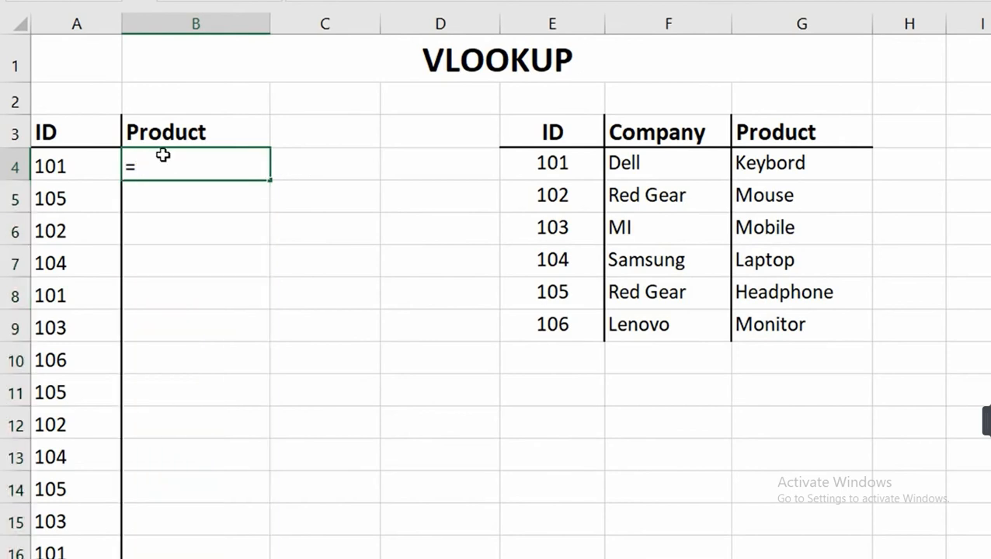
pyautogui.write('vloo')
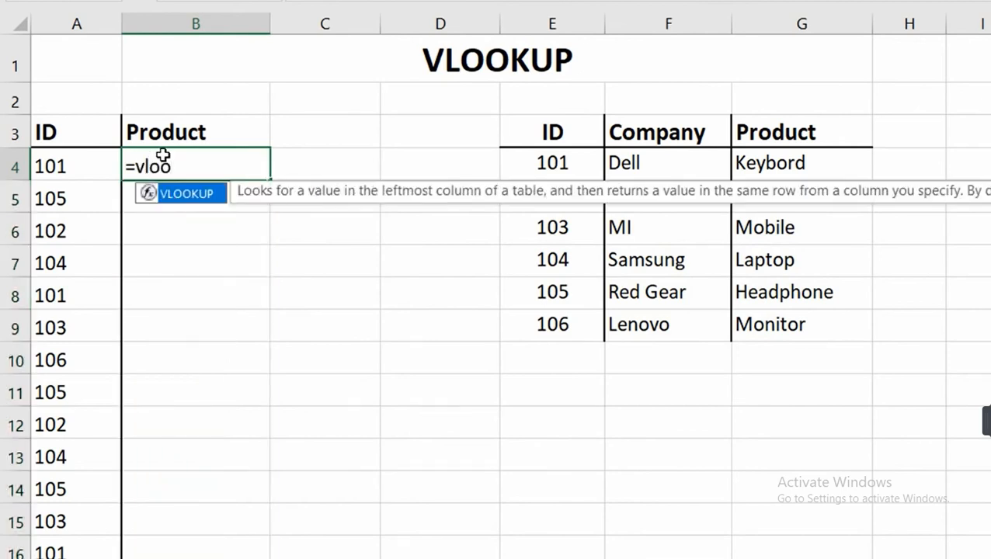
pyautogui.press('Tab')
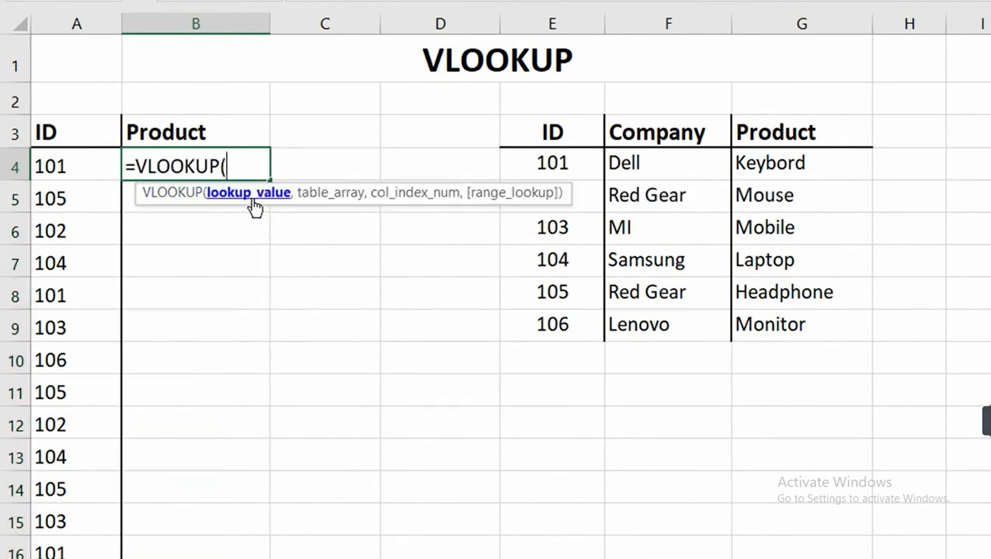
pyautogui.click(91, 165)
pyautogui.write(',')
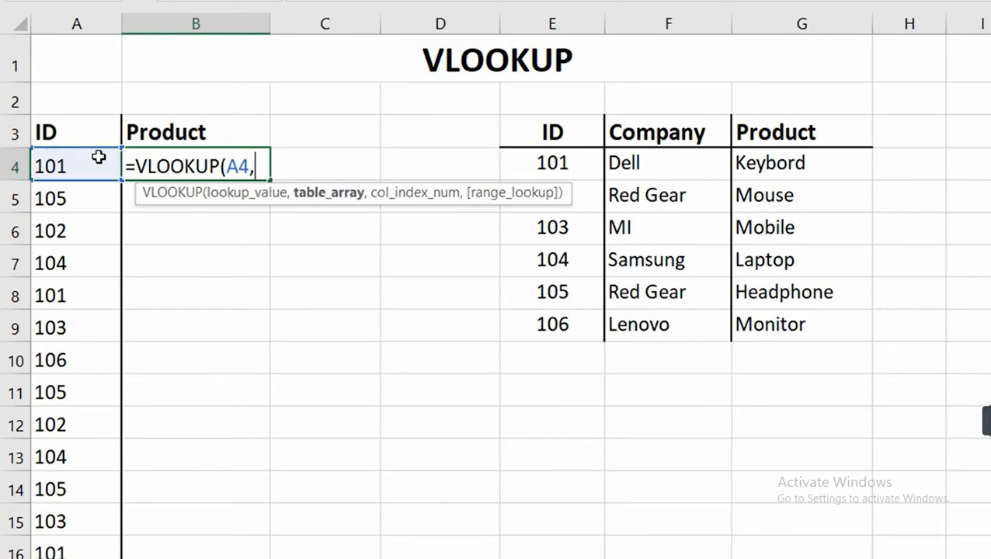
pyautogui.moveTo(548, 132); pyautogui.dragTo(823, 324)
pyautogui.write(',')
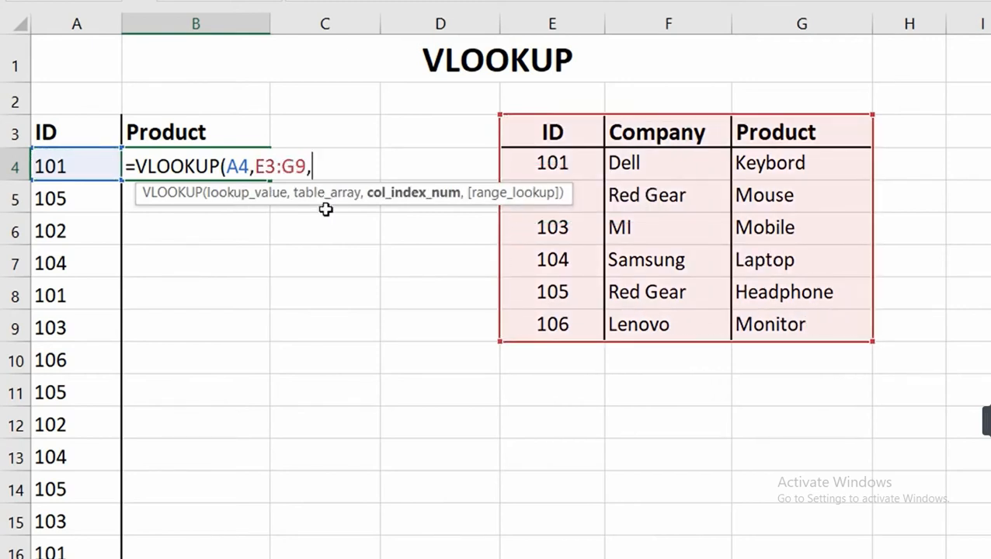
# Make the table array in the B4 formula absolute as $E$3:$G$9
pyautogui.press('BackSpace')
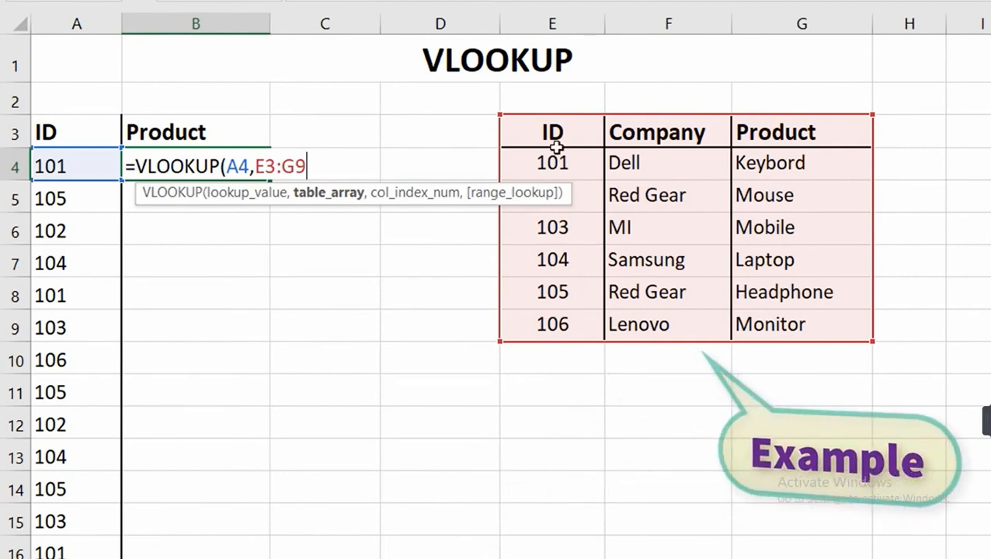
pyautogui.doubleClick(289, 165)
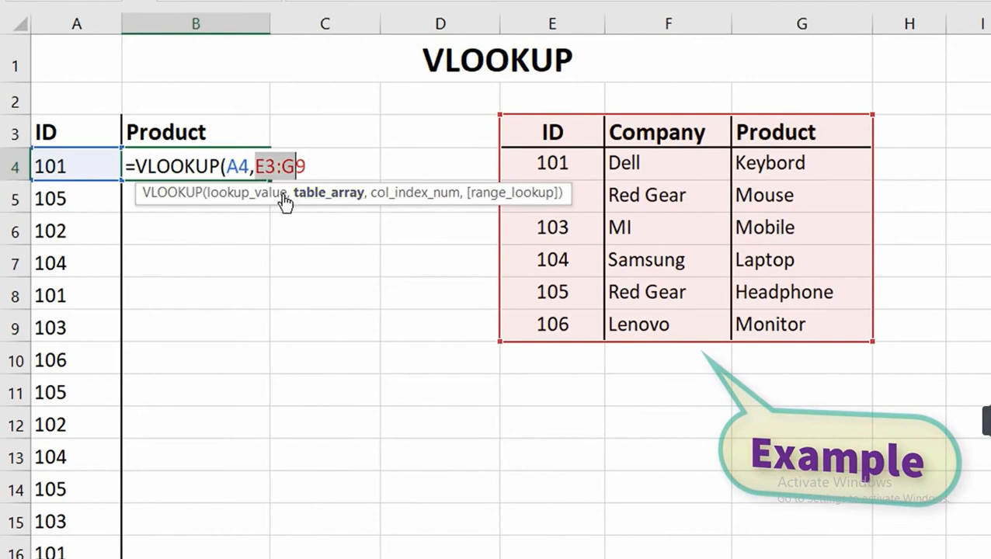
pyautogui.moveTo(254, 164); pyautogui.dragTo(310, 166)
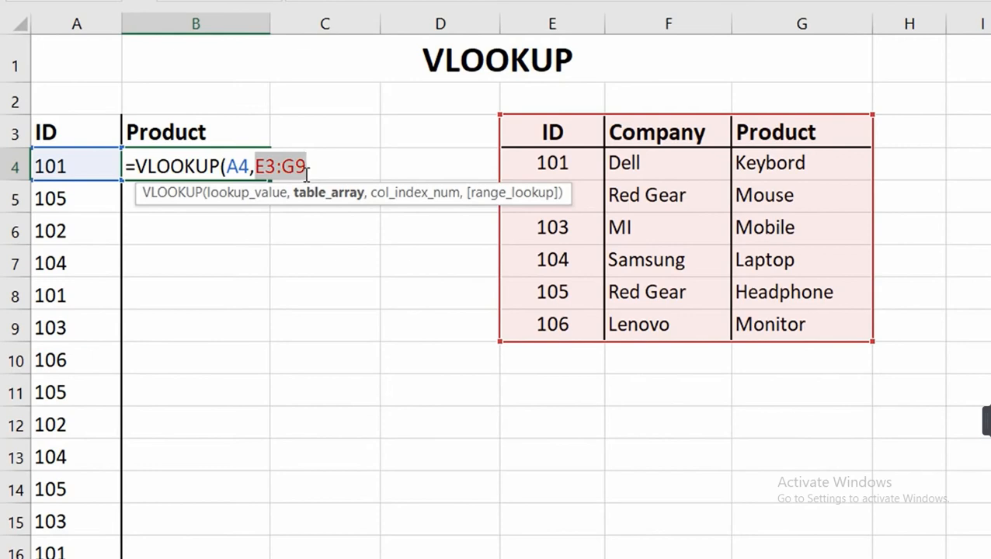
pyautogui.press('F4')
pyautogui.moveTo(257, 169); pyautogui.dragTo(355, 167)
pyautogui.click(354, 165)
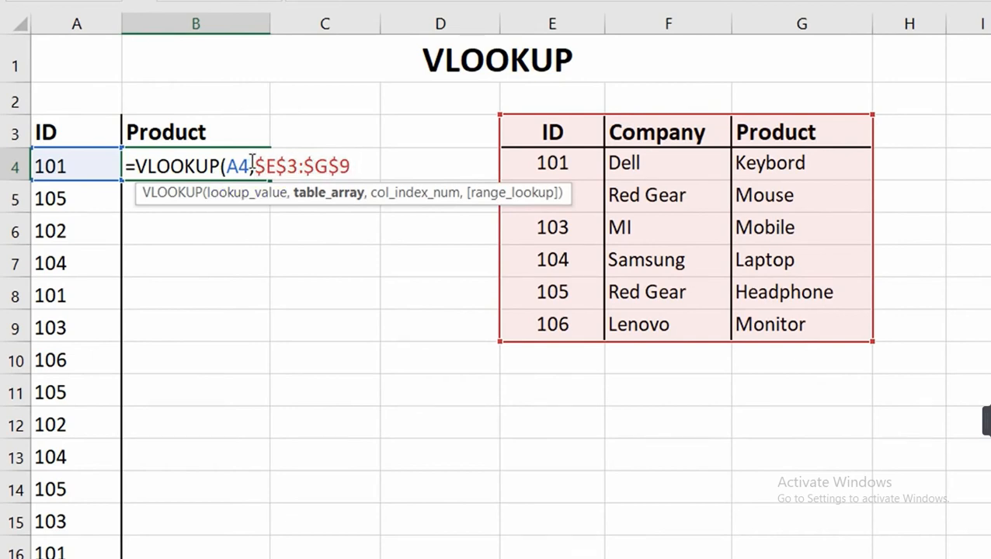
pyautogui.moveTo(262, 167); pyautogui.dragTo(352, 168)
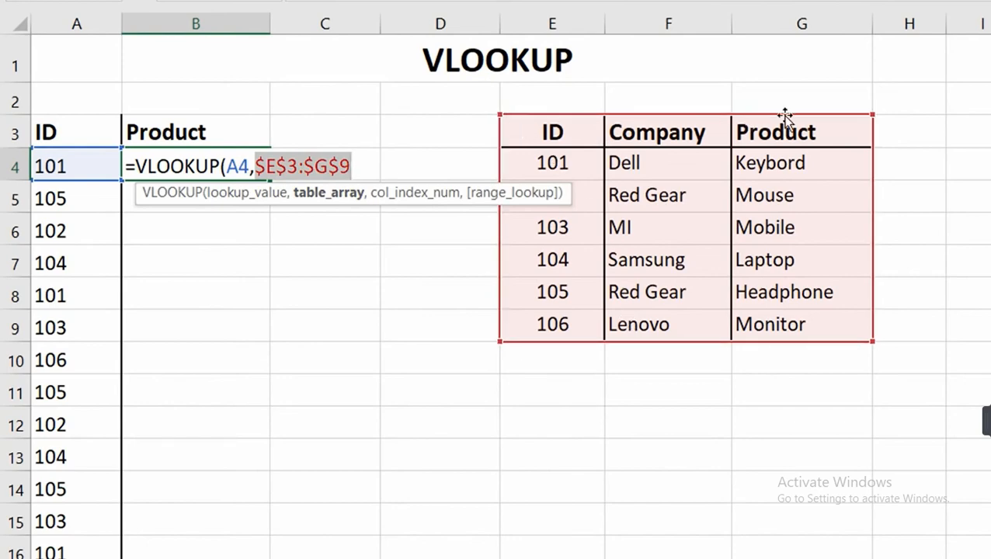
pyautogui.click(360, 166)
# Finish the B4 formula with column index 3 and range lookup 0
pyautogui.write(',')
pyautogui.scroll(-3, 425, 206)
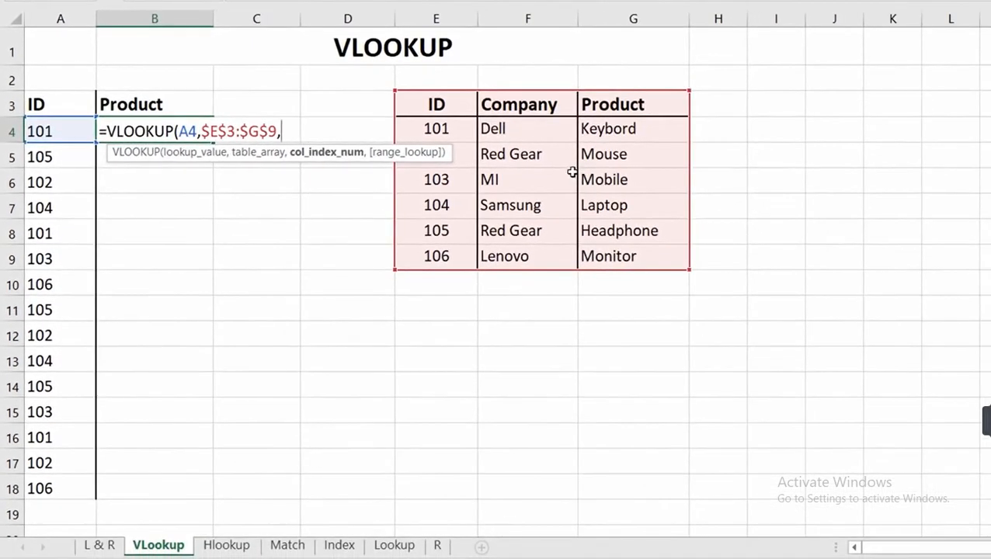
pyautogui.write('3,0)')
pyautogui.press('Return')
# Fill the B4 formula down to B18 and check the products against their IDs
pyautogui.click(144, 128)
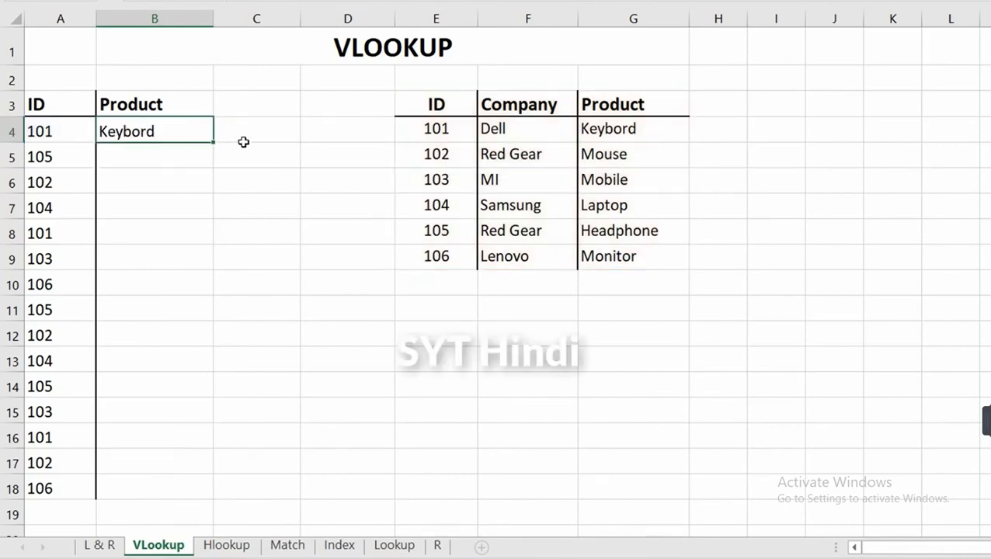
pyautogui.moveTo(216, 142); pyautogui.dragTo(200, 501)
pyautogui.moveTo(45, 133); pyautogui.dragTo(36, 403)
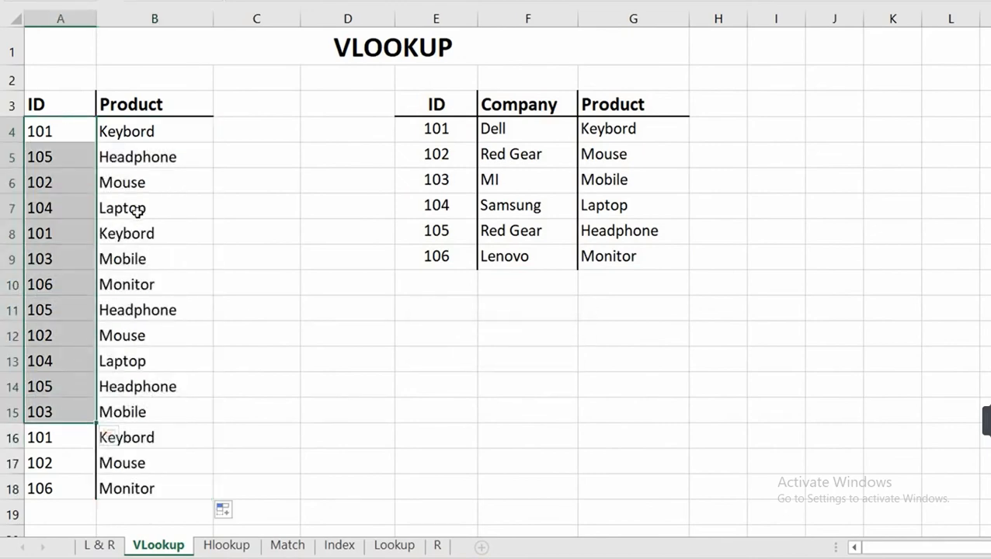
pyautogui.moveTo(135, 208); pyautogui.dragTo(138, 413)
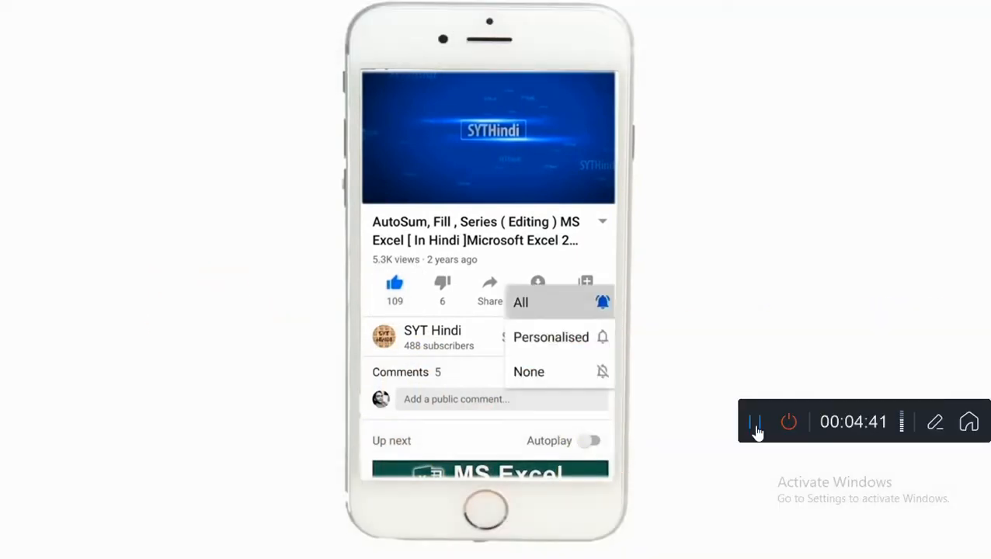
pyautogui.click(755, 425)
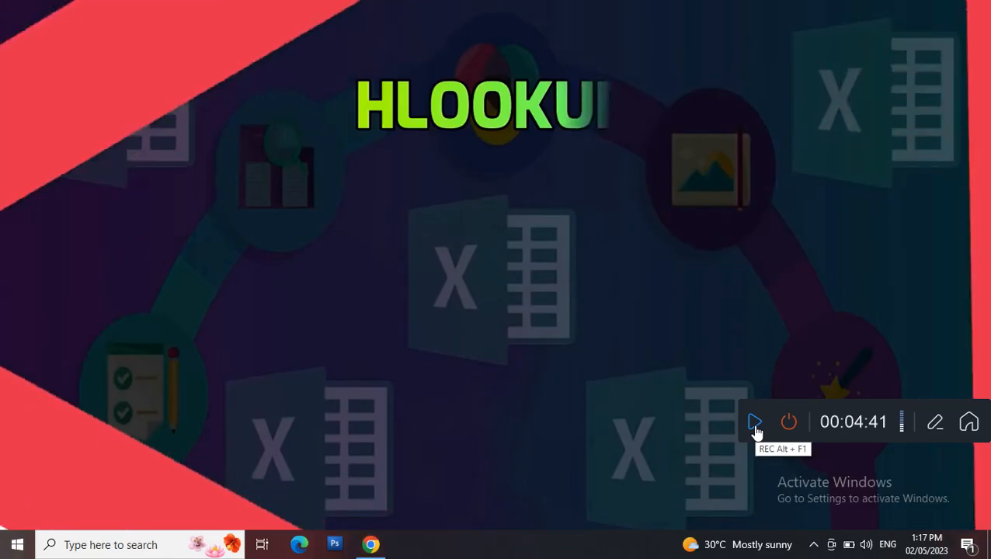
pyautogui.click(754, 425)
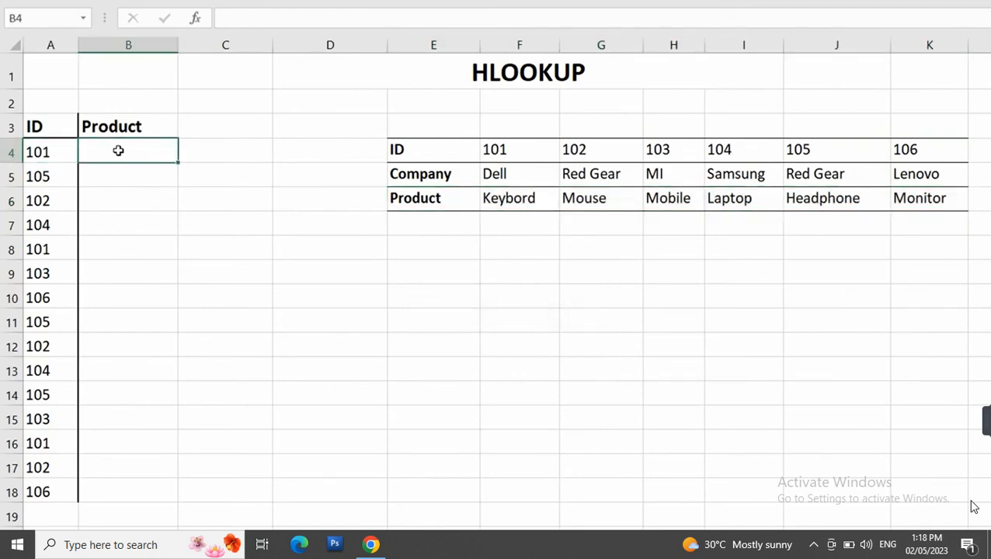
# Start an HLOOKUP formula in B4 with A4 as lookup value and E4:K6 as table array
pyautogui.write('=')
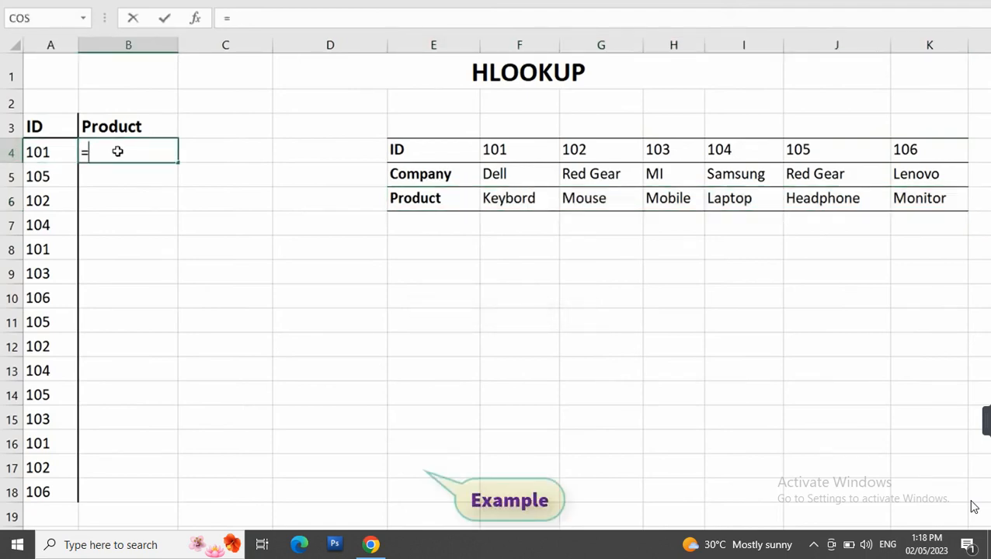
pyautogui.write('Hloo')
pyautogui.press('Tab')
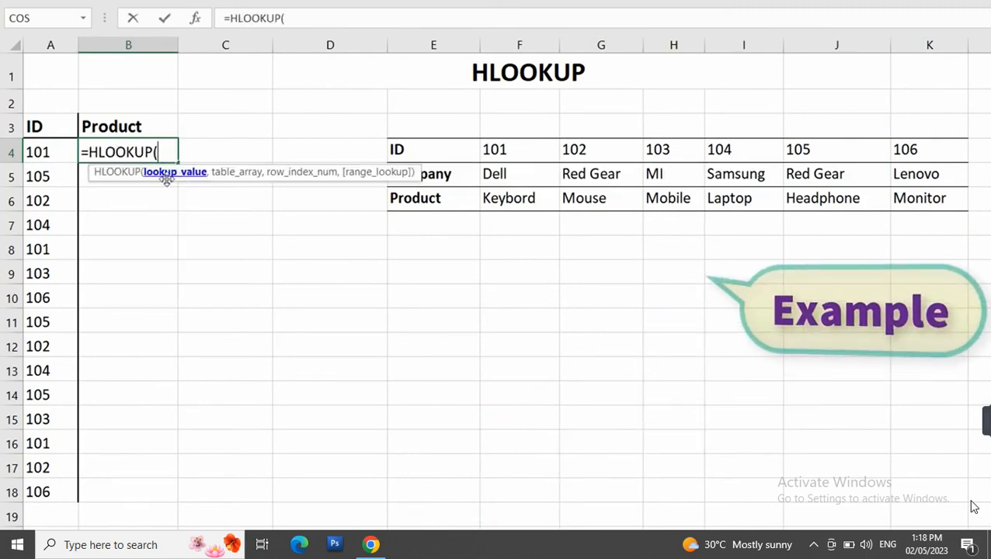
pyautogui.click(62, 152)
pyautogui.write(',')
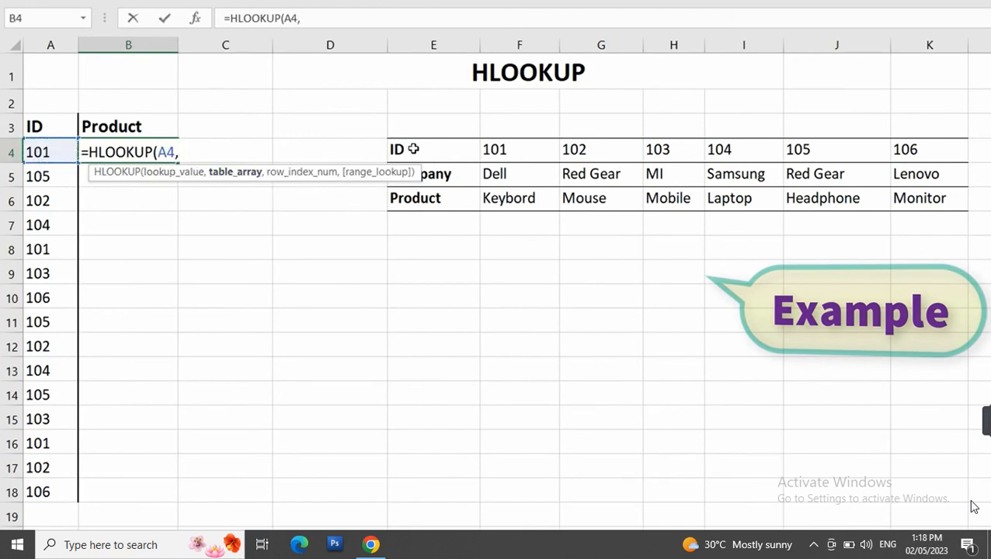
pyautogui.moveTo(413, 148); pyautogui.dragTo(909, 194)
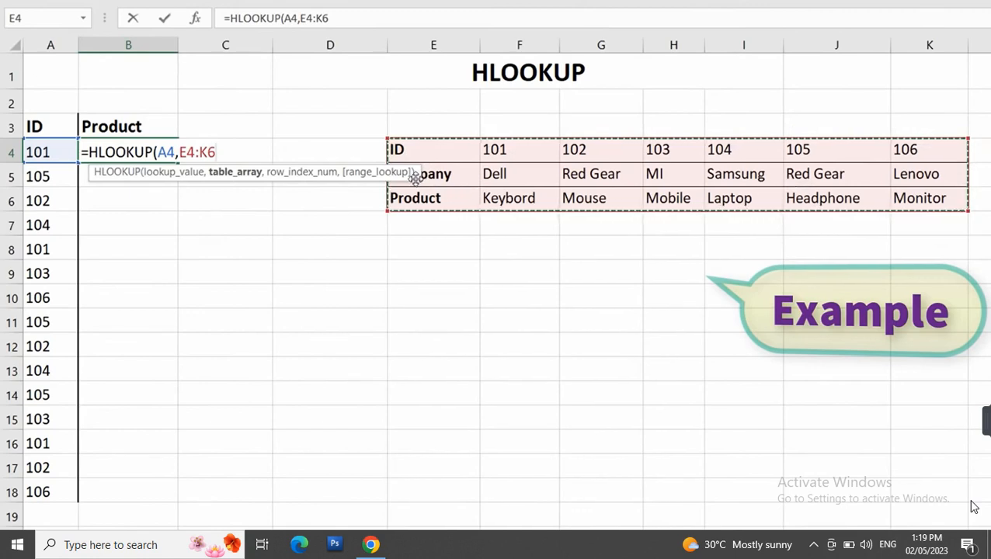
# Lock the table array as $E$4:$K$6 and finish the B4 formula with row index 3 and range lookup 0
pyautogui.press('F4')
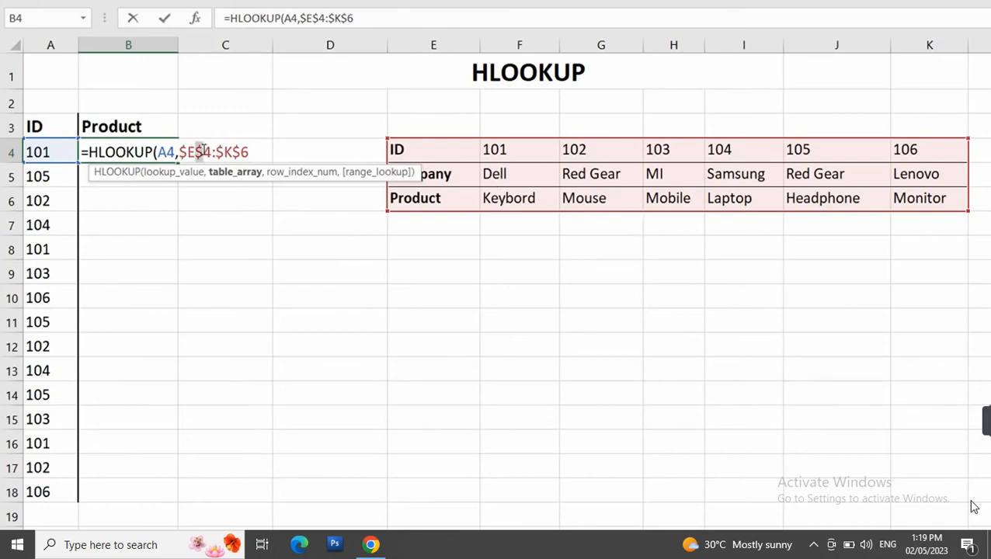
pyautogui.doubleClick(243, 153)
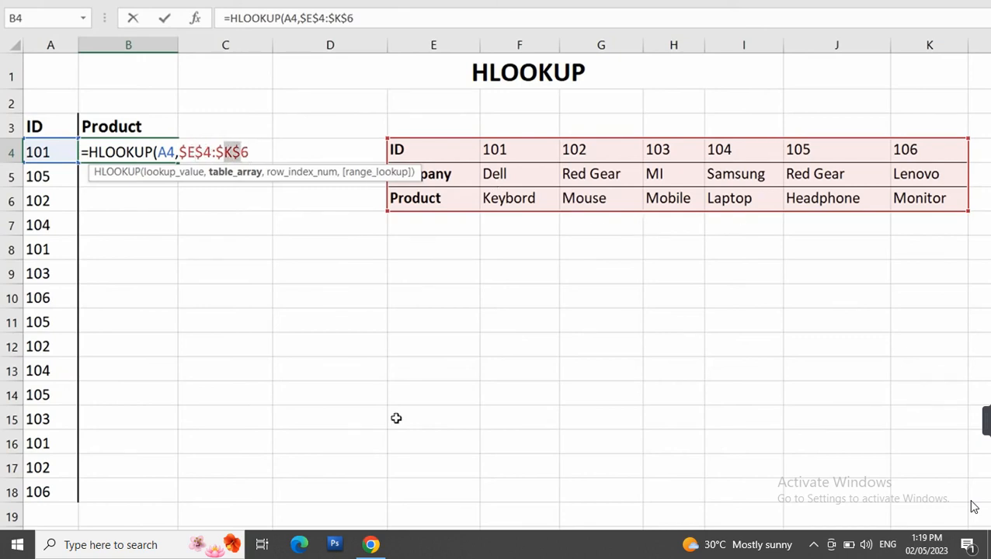
pyautogui.click(261, 152)
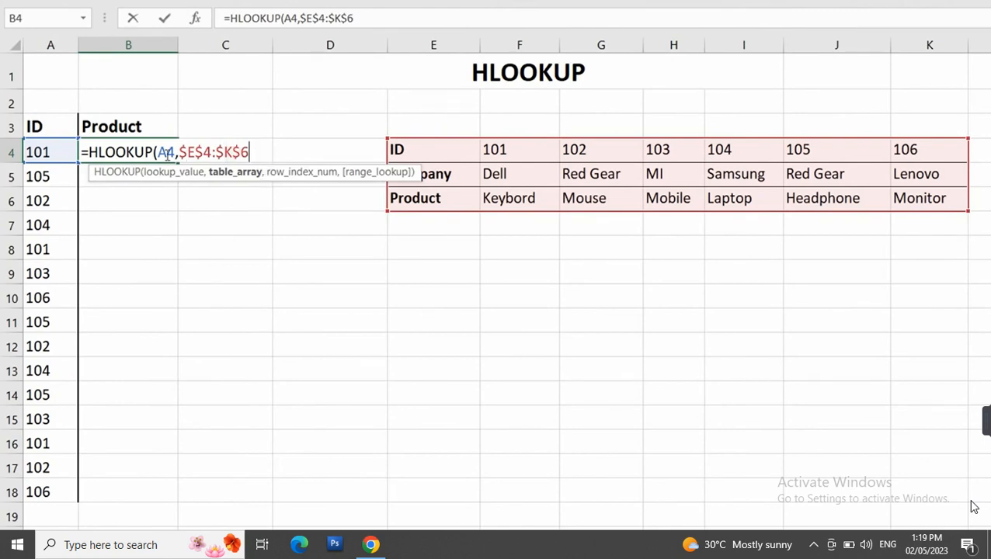
pyautogui.write(',')
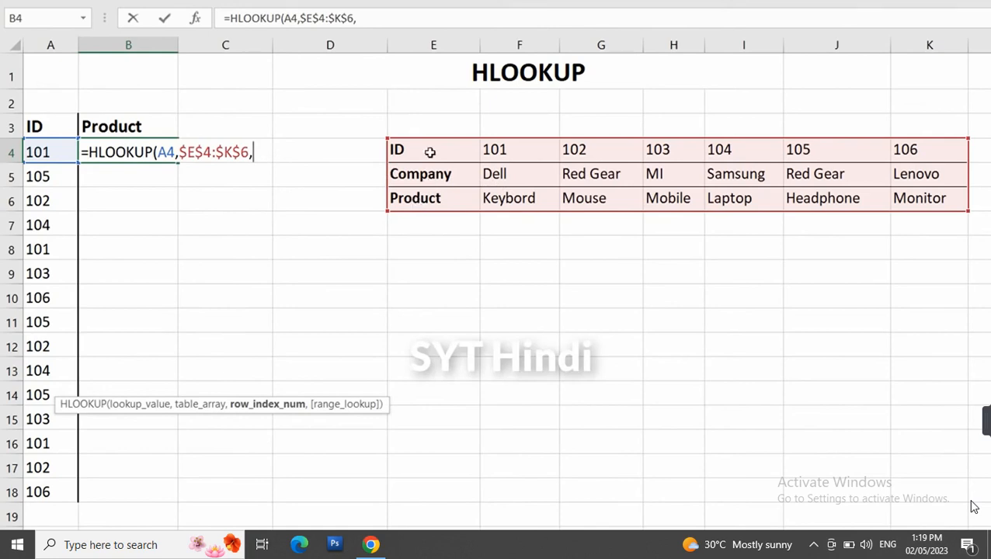
pyautogui.write('3,0')
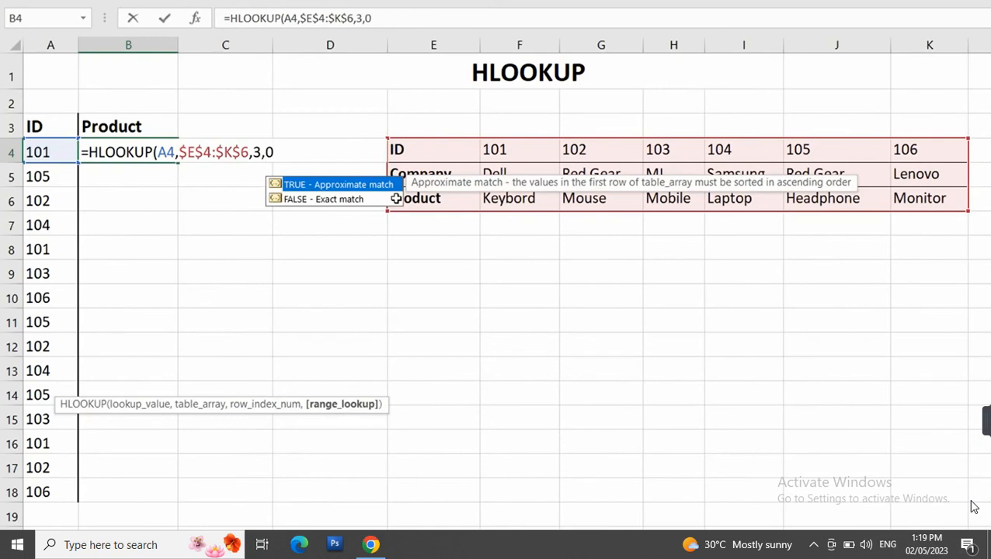
pyautogui.write(')')
pyautogui.press('Return')
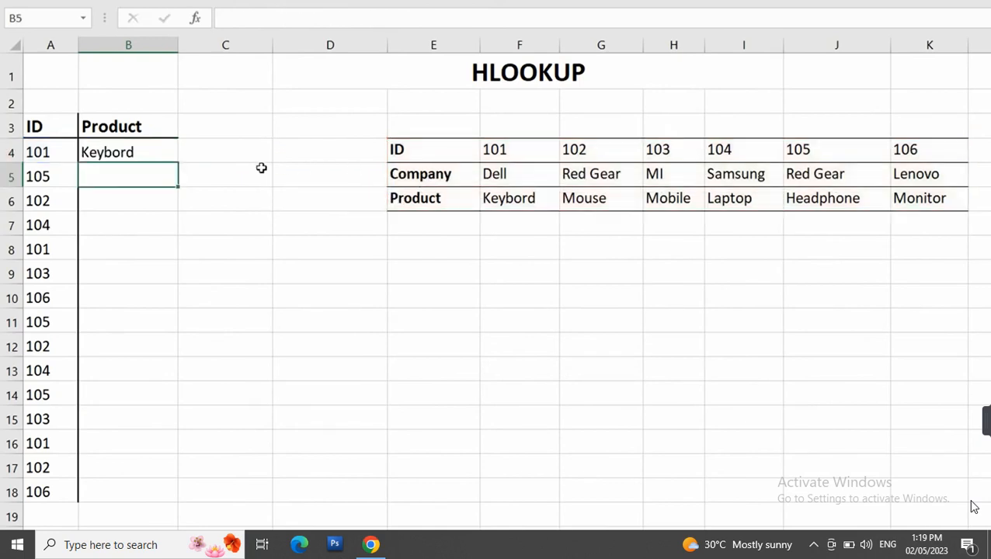
# Check the B4 product against the horizontal table and fill the HLOOKUP formula down to B18
pyautogui.click(50, 153)
pyautogui.click(114, 150)
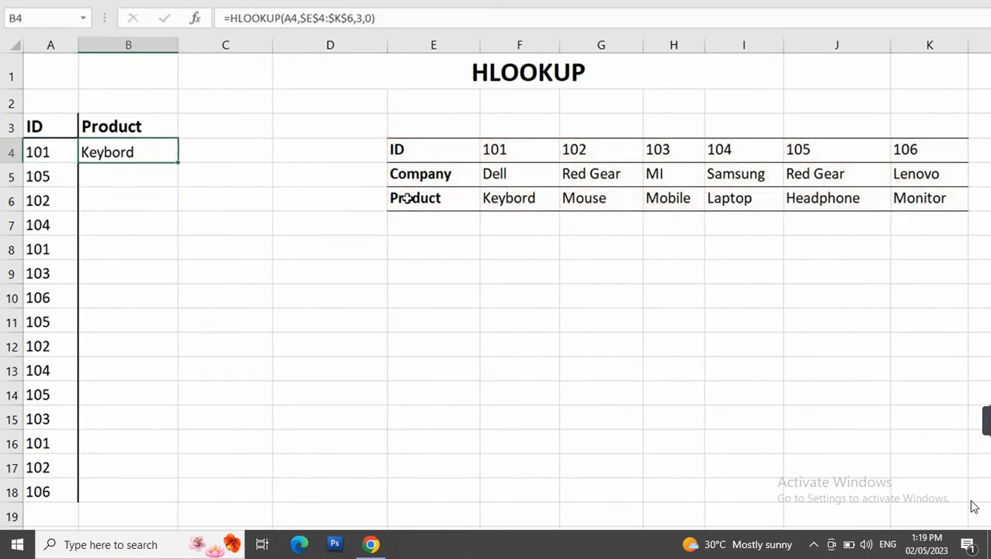
pyautogui.click(509, 201)
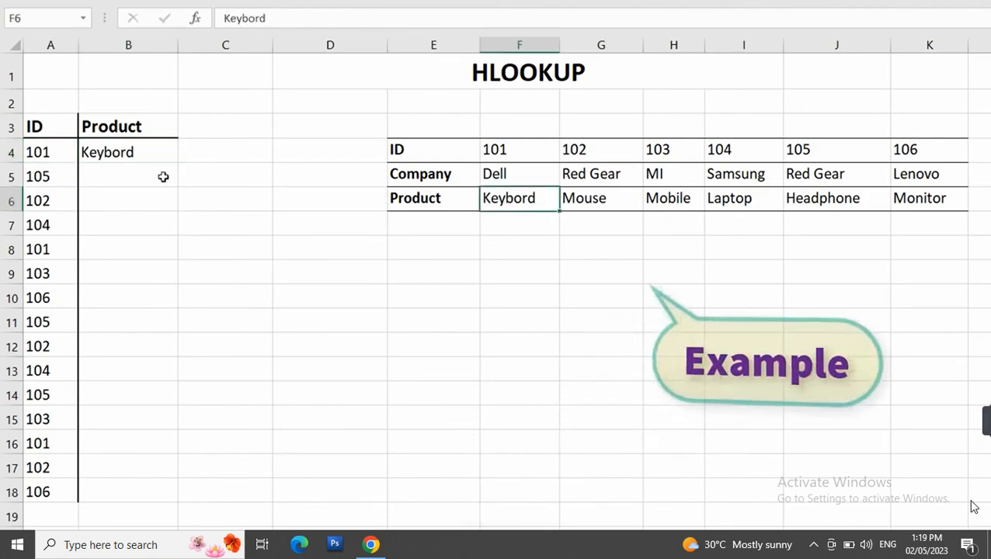
pyautogui.click(149, 152)
pyautogui.moveTo(181, 164); pyautogui.dragTo(133, 497)
pyautogui.moveTo(28, 152); pyautogui.dragTo(110, 491)
pyautogui.click(128, 298)
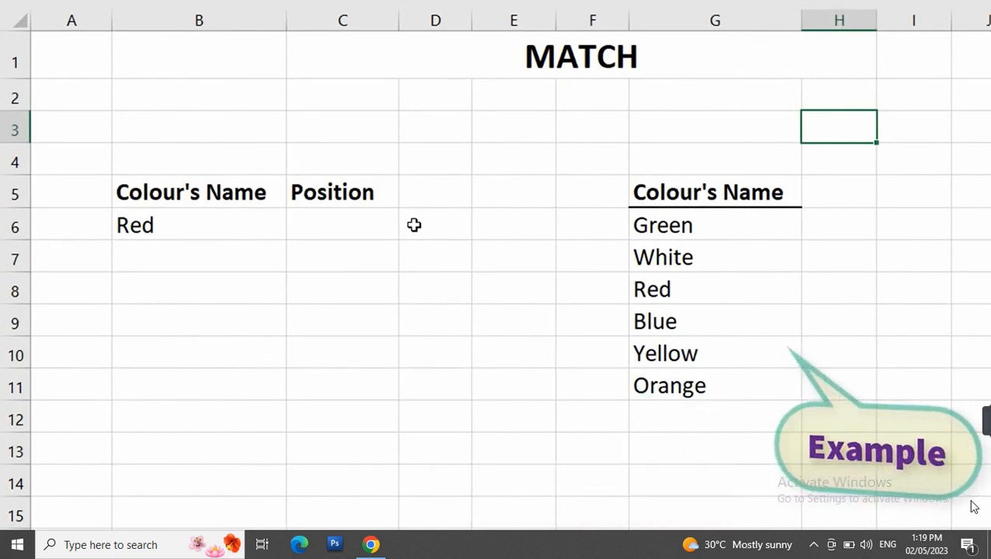
# On the MATCH sheet, examine the colour list in G6:G11, the lookup colour in B6 and the Position cell C6
pyautogui.moveTo(700, 227); pyautogui.dragTo(693, 374)
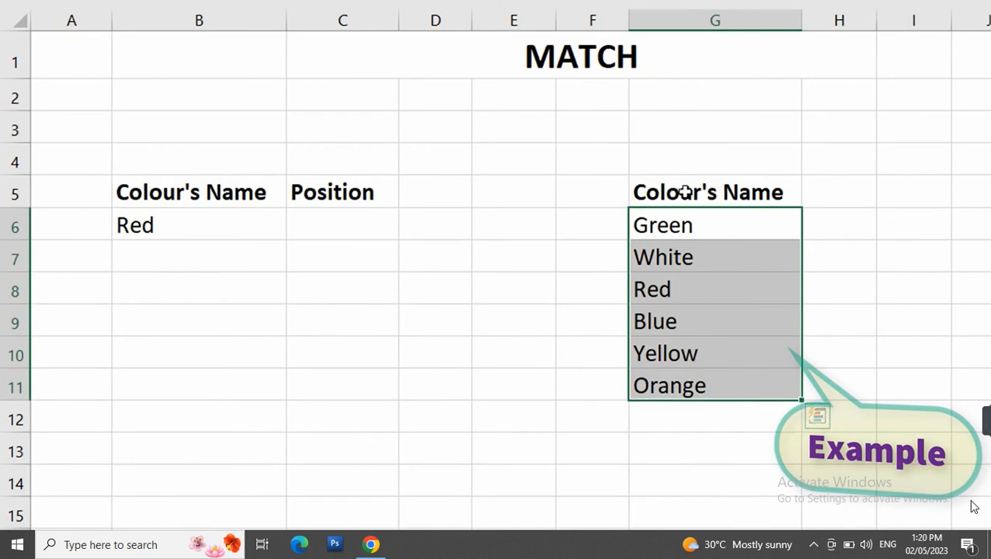
pyautogui.click(682, 233)
pyautogui.keyDown('shift'); pyautogui.click(659, 385); pyautogui.keyUp('shift')
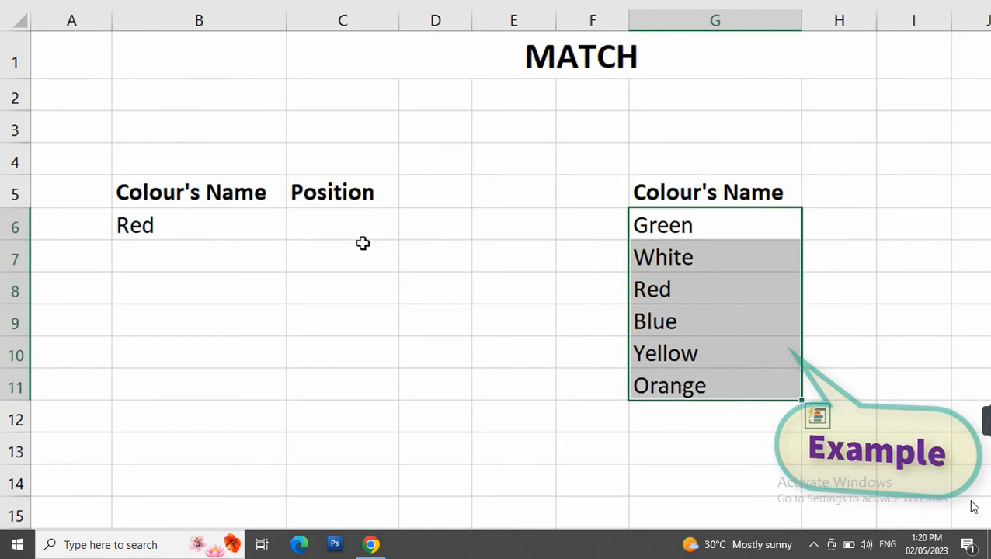
pyautogui.click(666, 230)
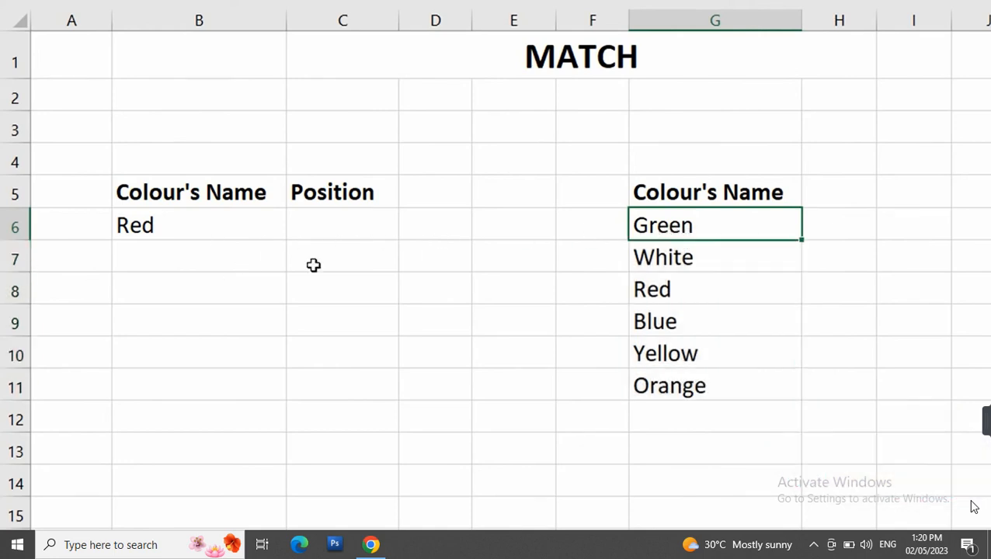
pyautogui.moveTo(644, 221); pyautogui.dragTo(689, 387)
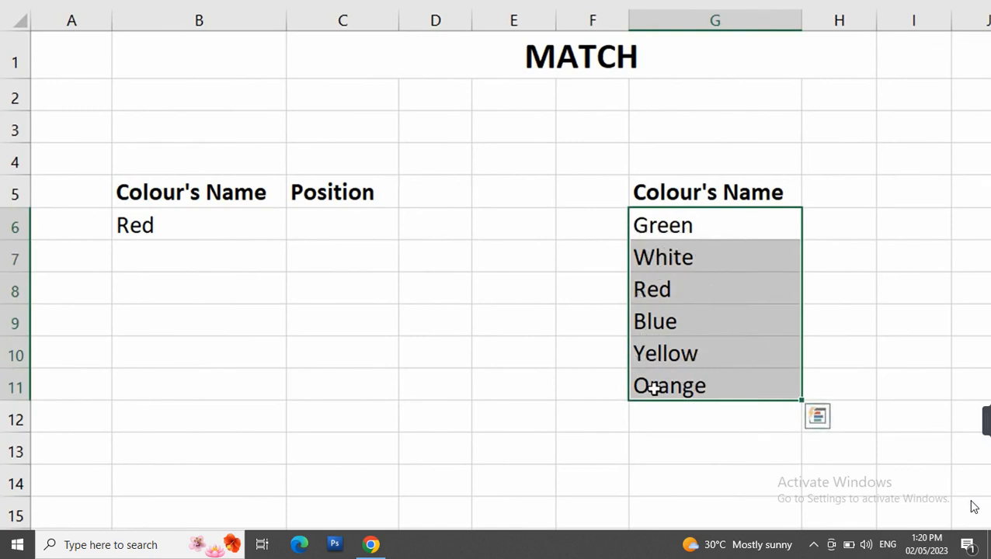
pyautogui.moveTo(692, 225); pyautogui.dragTo(681, 389)
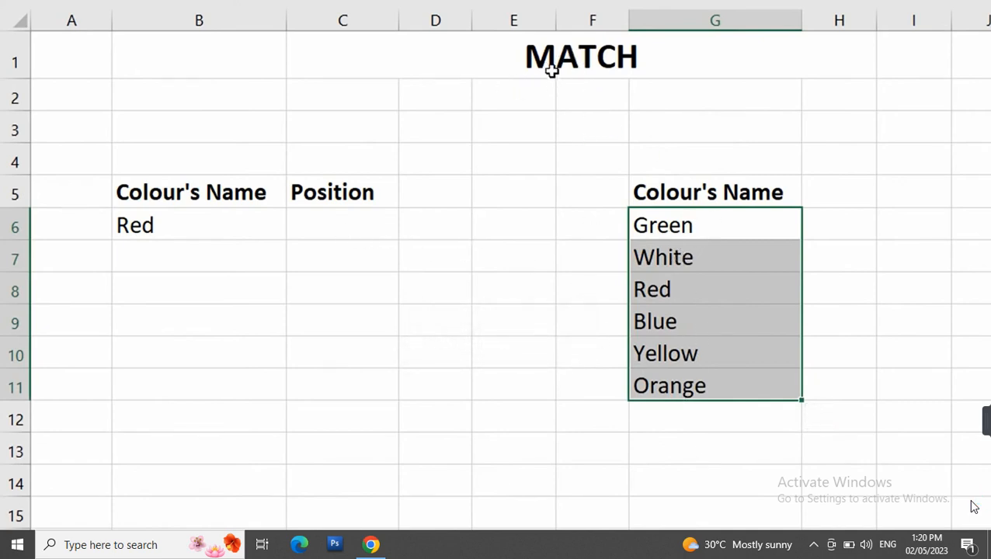
pyautogui.click(323, 230)
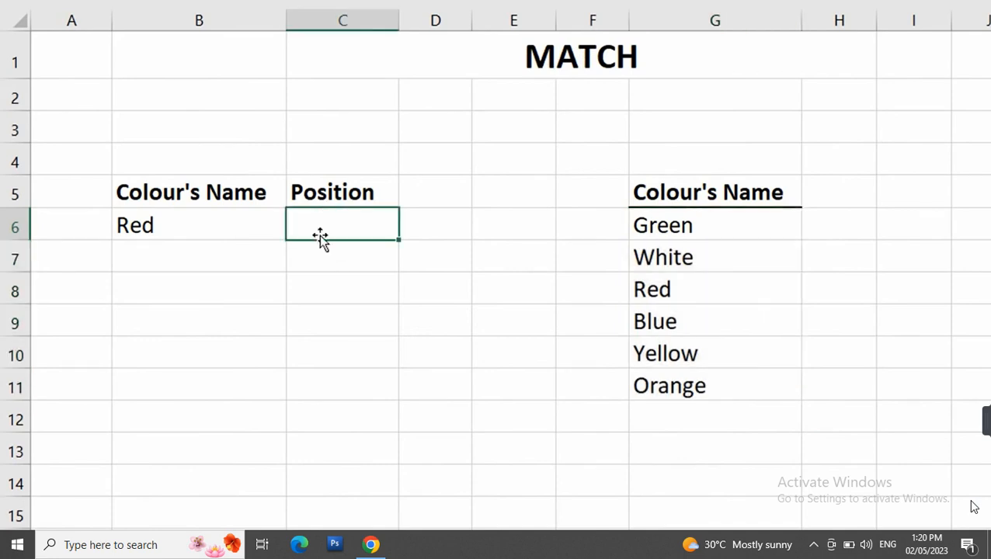
pyautogui.click(174, 194)
pyautogui.click(159, 231)
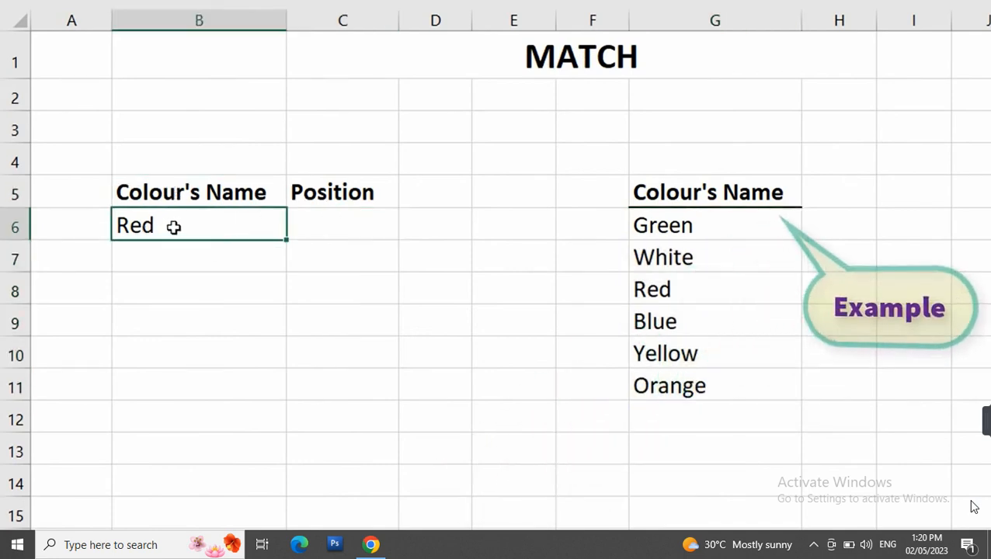
pyautogui.click(329, 231)
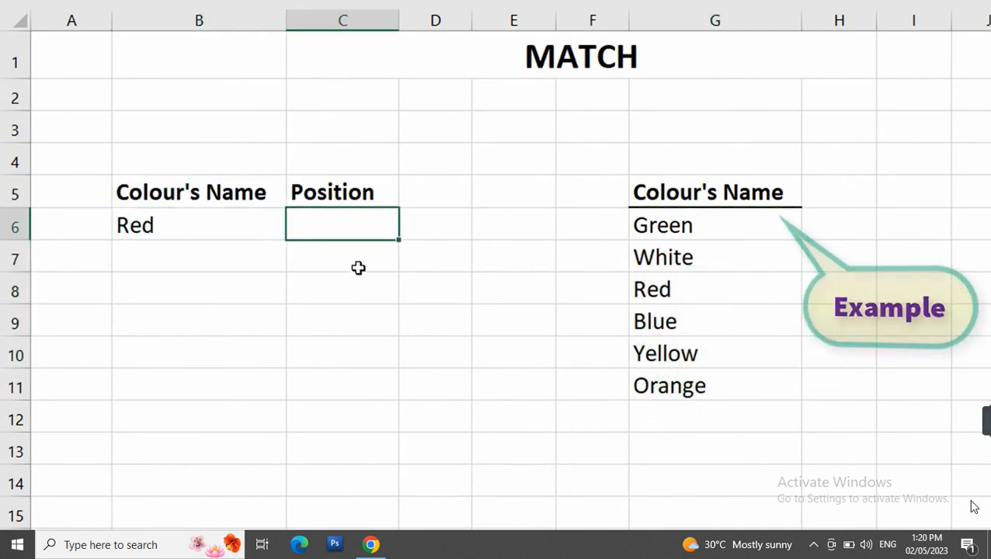
pyautogui.moveTo(715, 224); pyautogui.dragTo(711, 376)
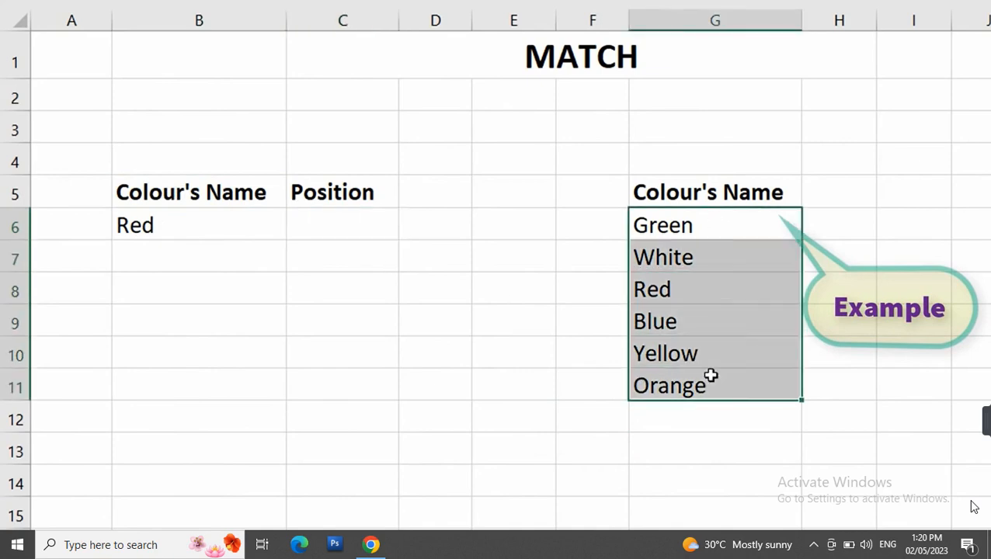
pyautogui.click(660, 289)
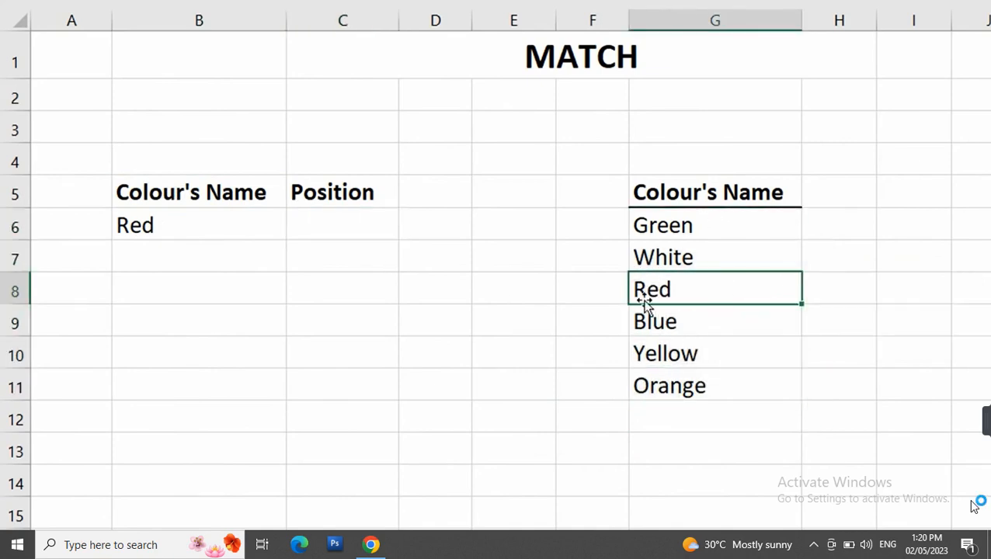
# Start a MATCH formula in C6 with B6 as lookup value and G6:G11 as lookup array
pyautogui.click(349, 233)
pyautogui.write('=match')
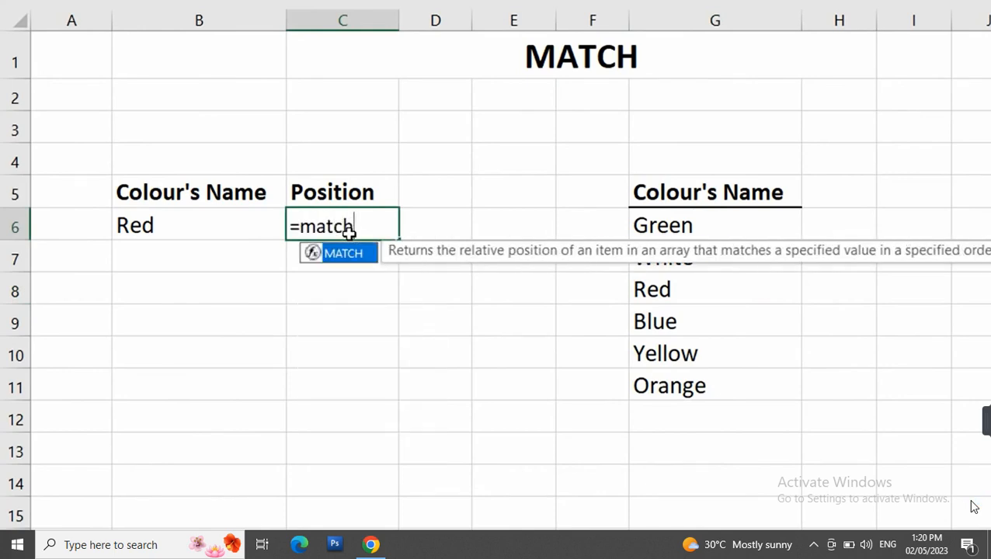
pyautogui.press('Tab')
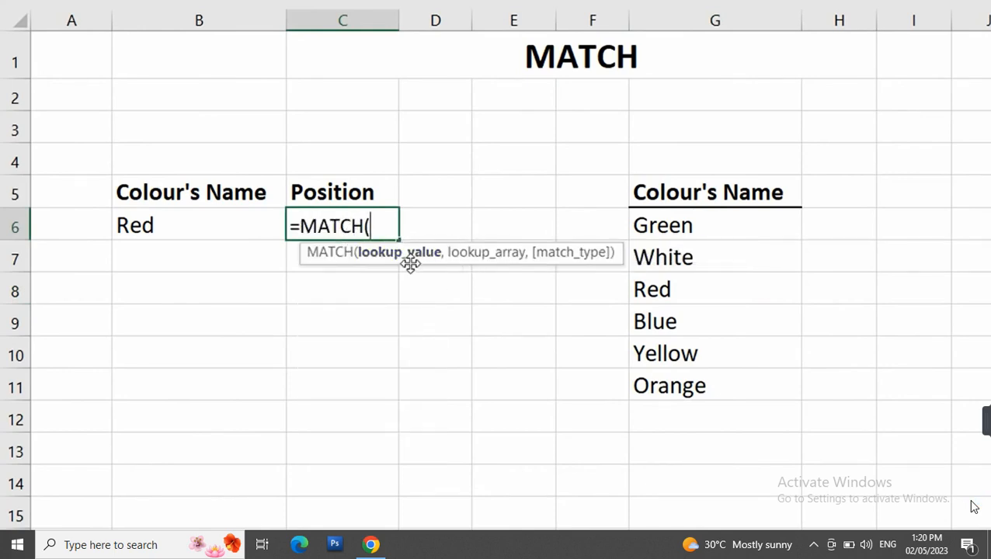
pyautogui.click(159, 235)
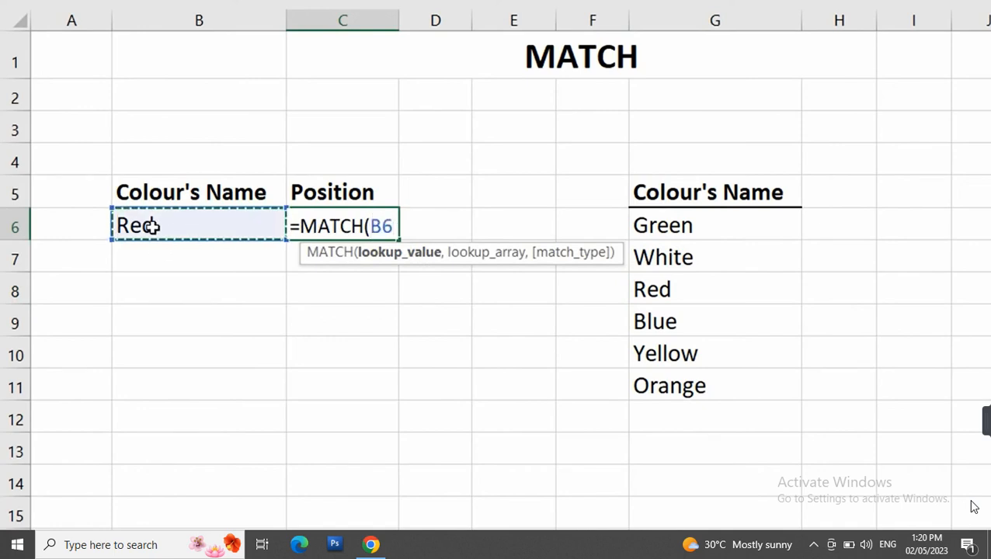
pyautogui.write(',')
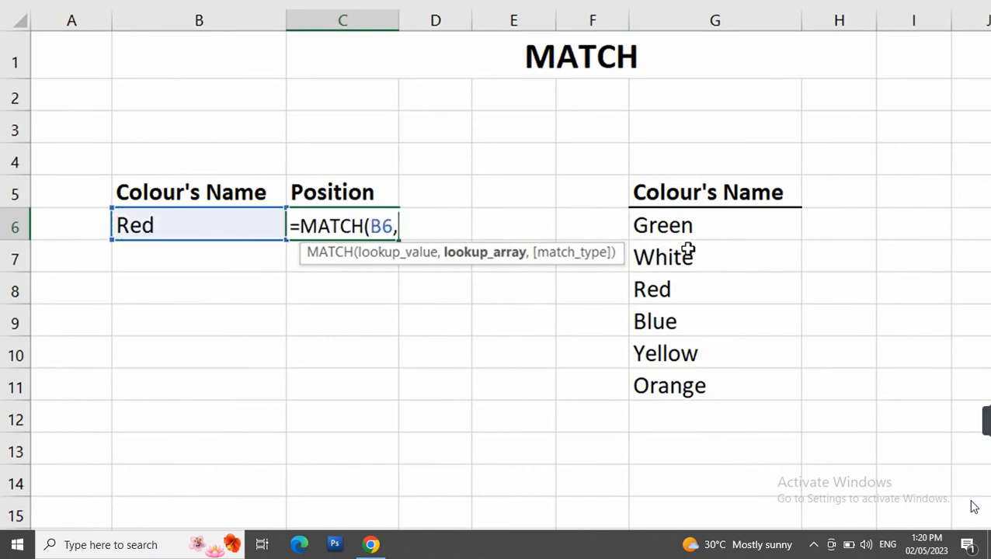
pyautogui.moveTo(689, 231); pyautogui.dragTo(688, 387)
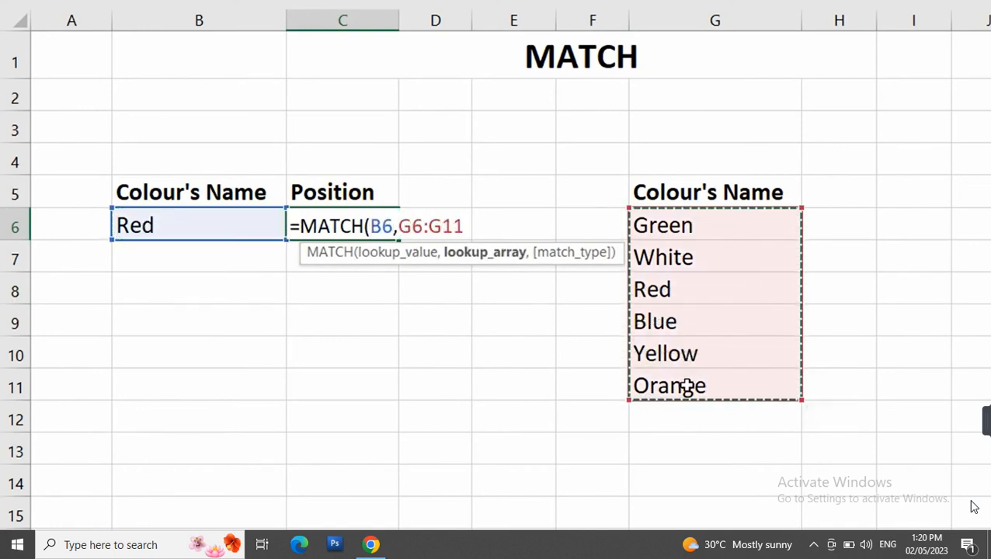
# Finish the C6 MATCH formula with match type 0 for an exact match
pyautogui.write(',0')
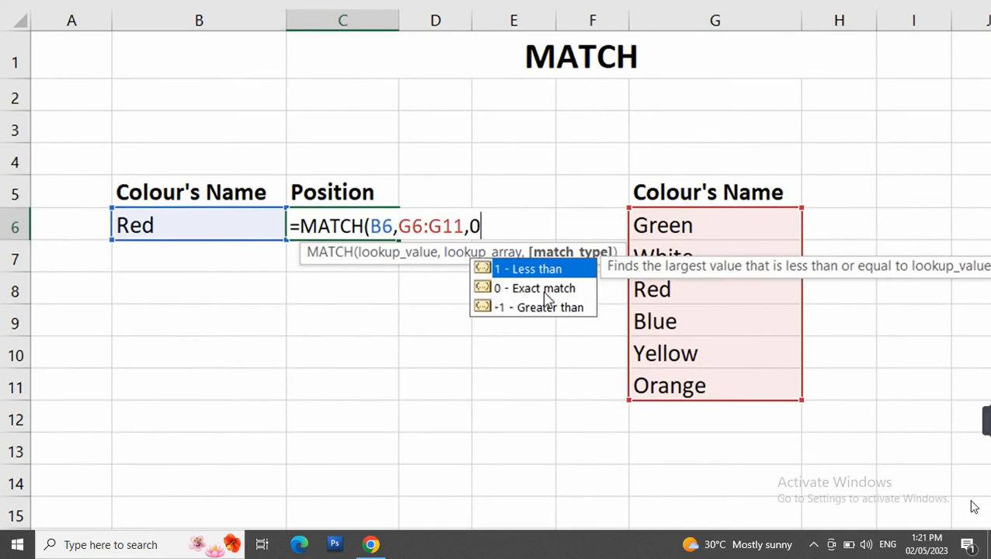
pyautogui.click(489, 226)
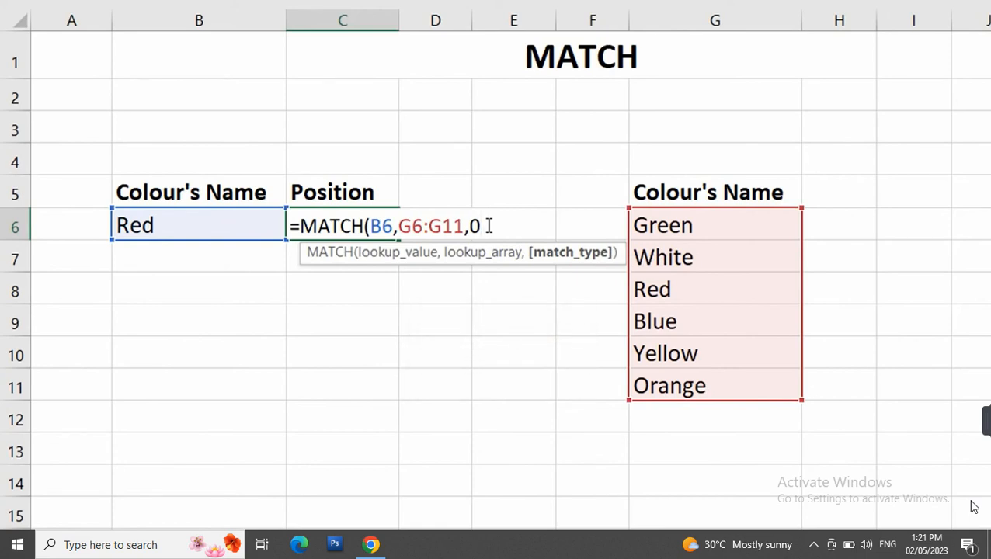
pyautogui.write(')')
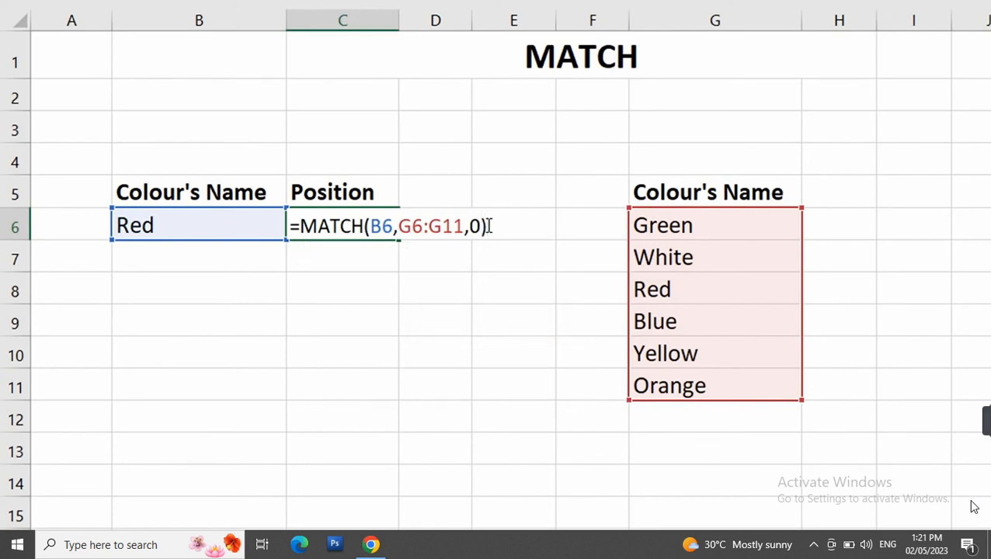
pyautogui.press('Return')
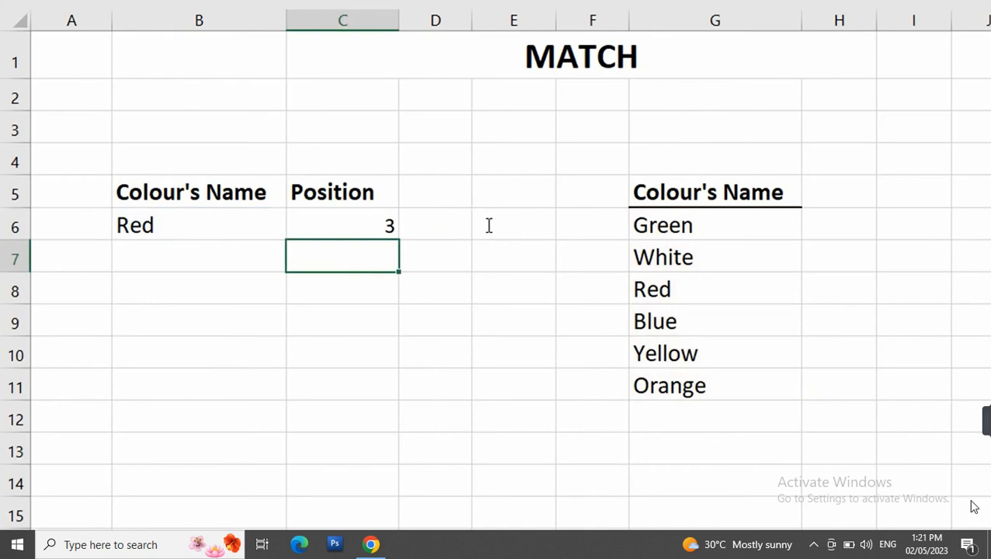
# Check the position in C6 by counting down the colour list from Green to Red
pyautogui.click(320, 223)
pyautogui.click(161, 223)
pyautogui.click(348, 225)
pyautogui.click(190, 229)
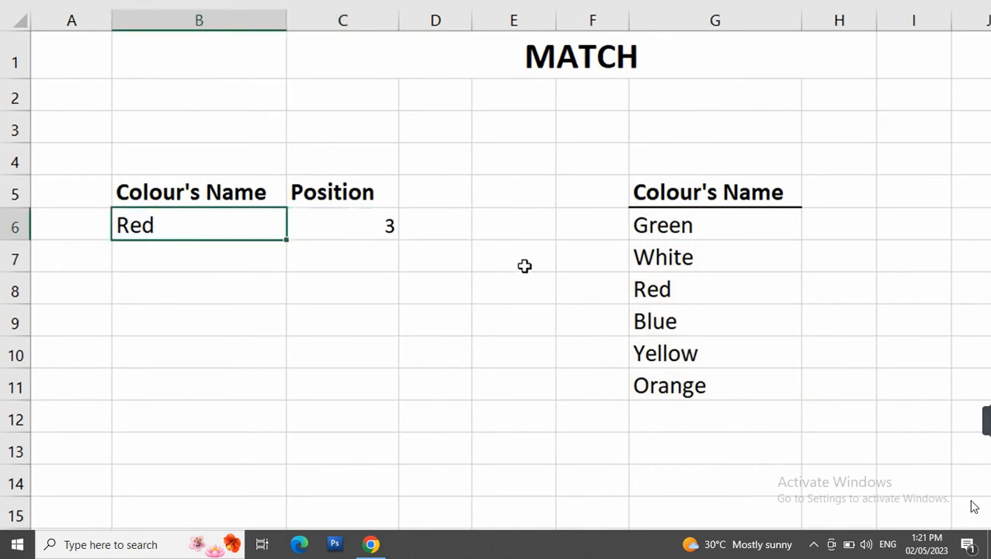
pyautogui.click(353, 222)
pyautogui.moveTo(676, 233); pyautogui.dragTo(656, 323)
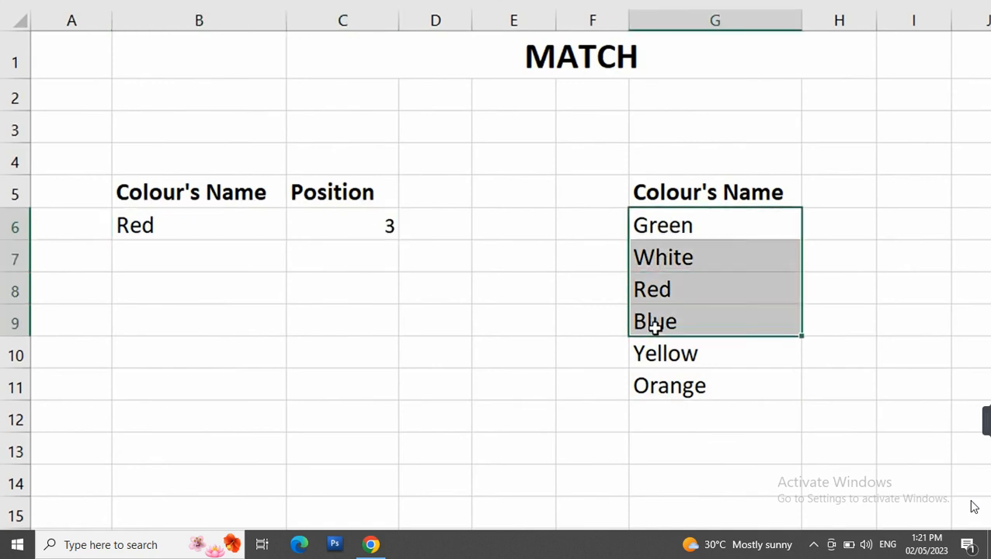
pyautogui.click(671, 226)
pyautogui.click(658, 256)
pyautogui.click(656, 287)
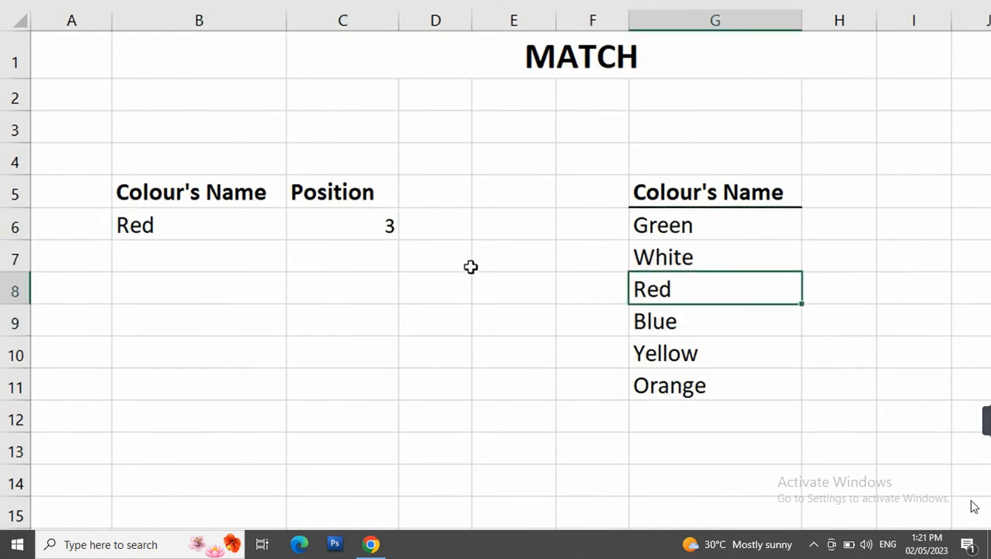
# Review the MATCH formula's arguments in the Position cell C6
pyautogui.click(351, 235)
pyautogui.doubleClick(354, 239)
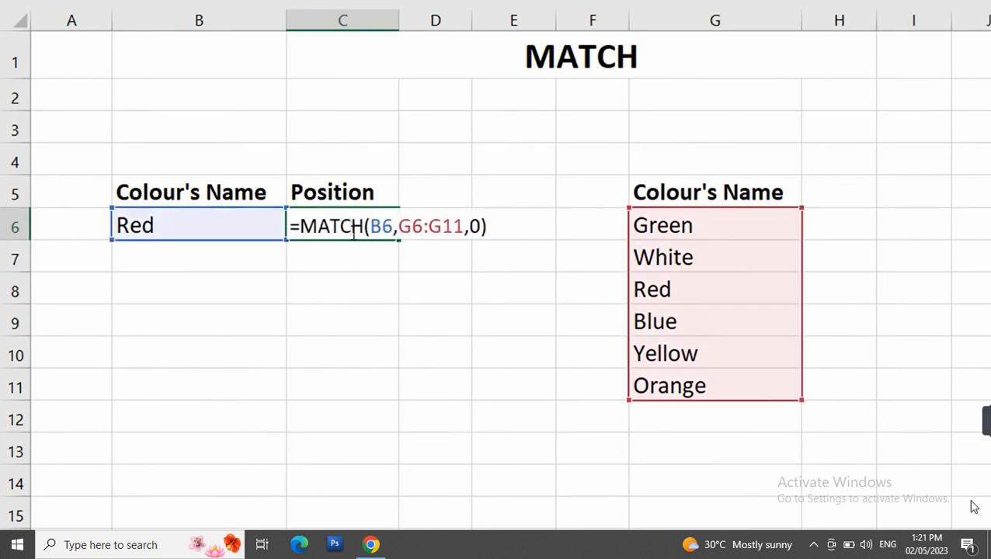
pyautogui.click(308, 251)
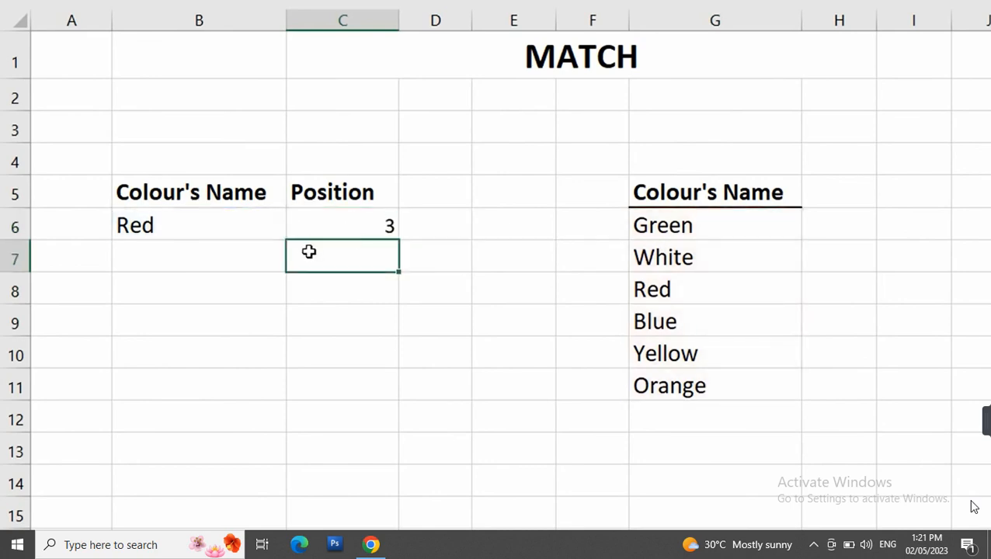
# Change the lookup colour in B6 to Green and check its position in C6 against the colour list
pyautogui.click(200, 226)
pyautogui.write('Green')
pyautogui.press('Return')
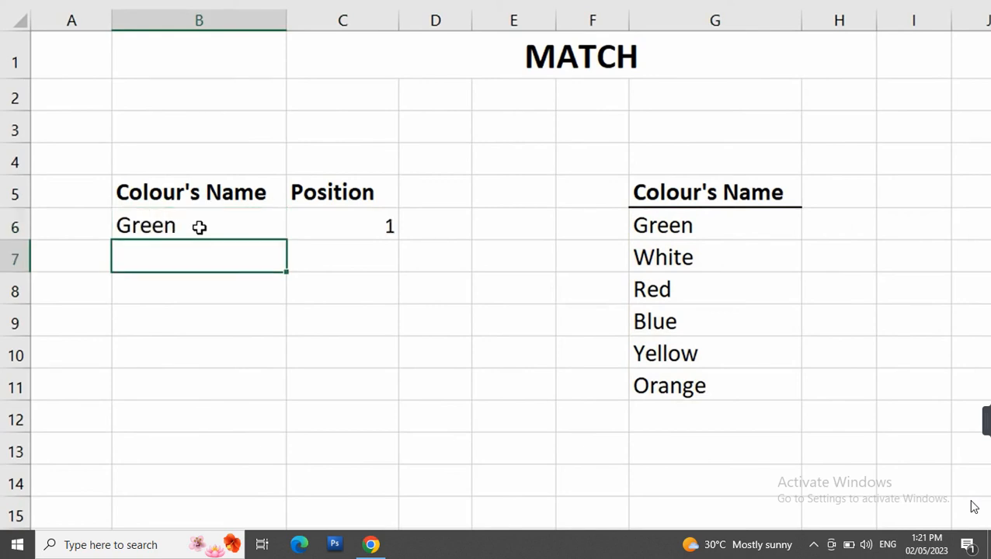
pyautogui.click(343, 226)
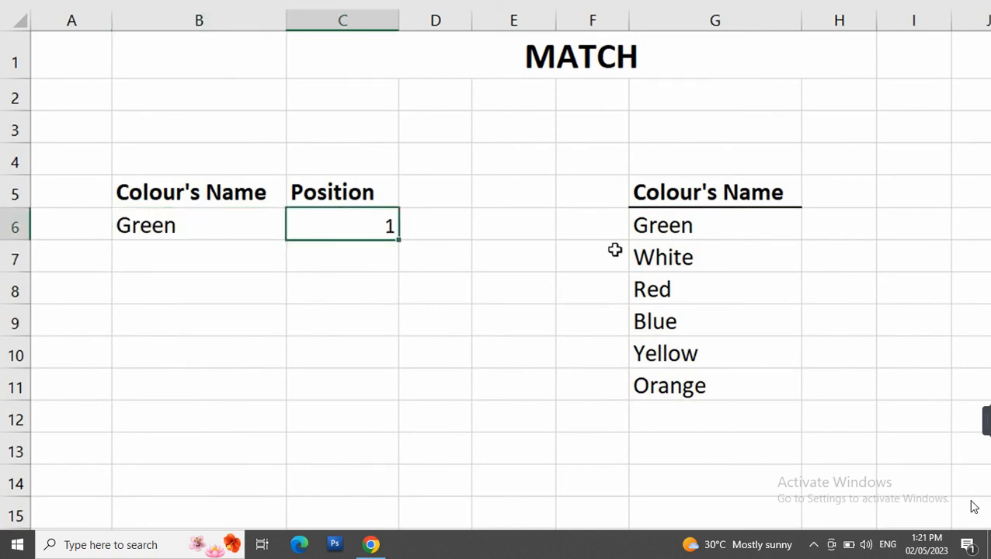
pyautogui.moveTo(666, 228); pyautogui.dragTo(669, 382)
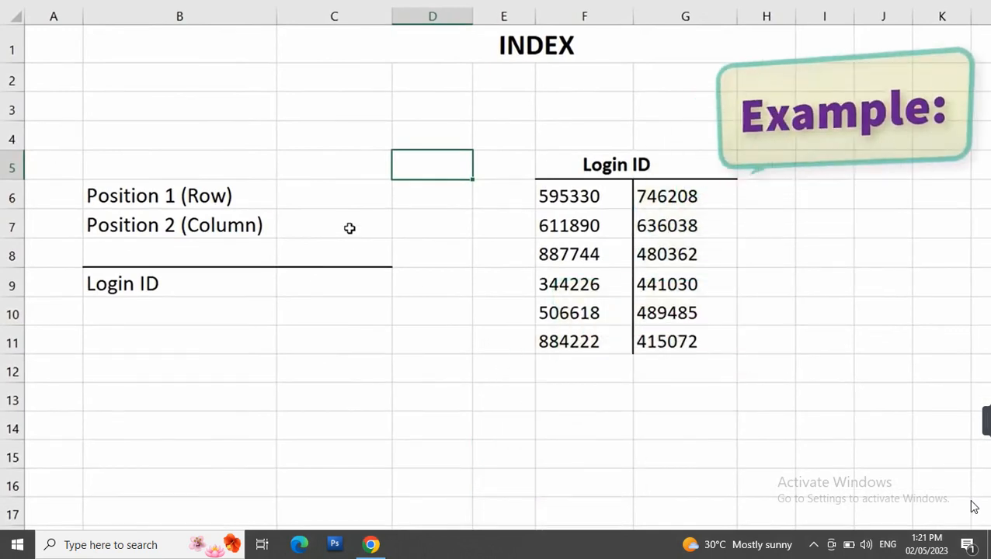
# On the INDEX sheet, examine the row and column position labels in B6 and B7
pyautogui.click(190, 200)
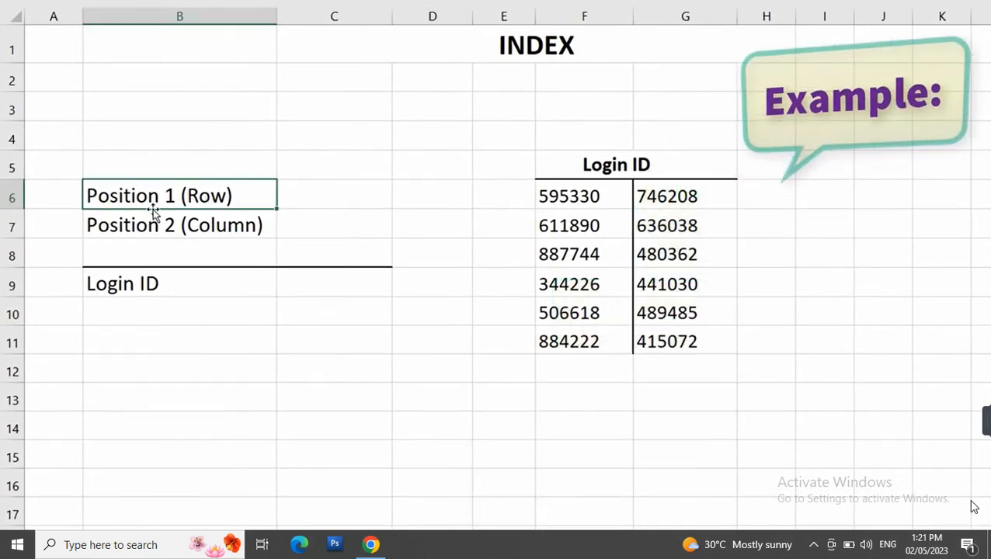
pyautogui.click(141, 234)
pyautogui.click(170, 202)
pyautogui.click(192, 225)
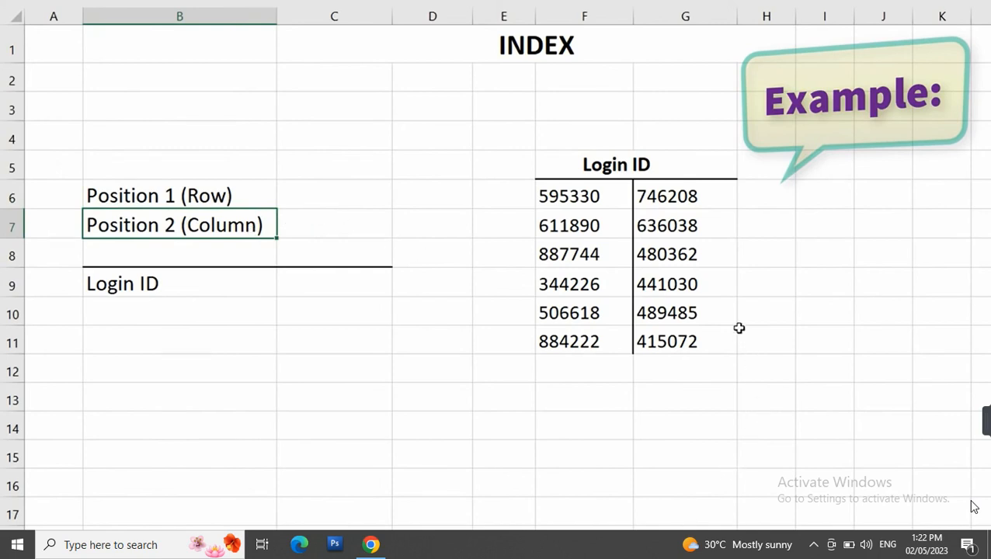
# Examine the Login ID table in F6:G11, tracing its first column, individual entries and the full two-column range
pyautogui.click(593, 197)
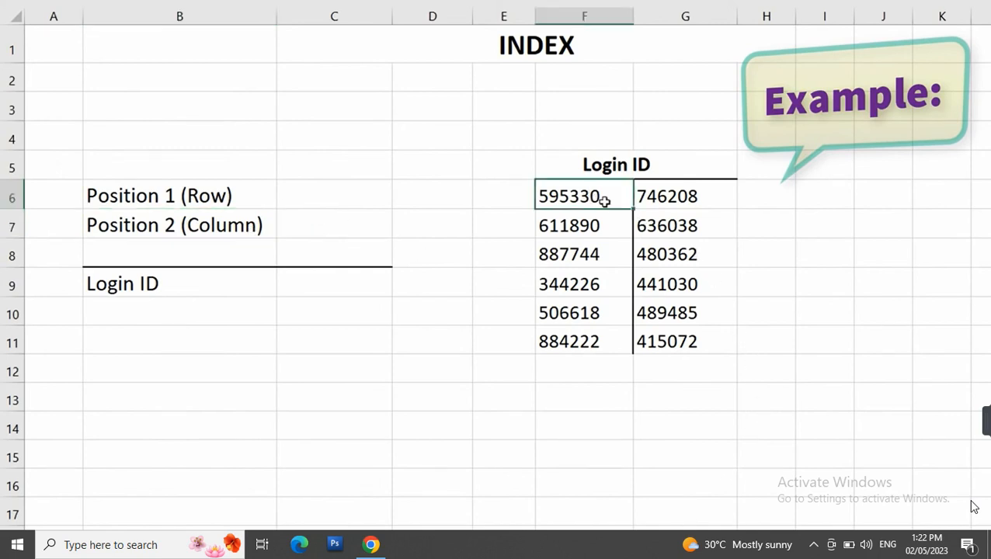
pyautogui.click(616, 165)
pyautogui.moveTo(595, 194); pyautogui.dragTo(680, 351)
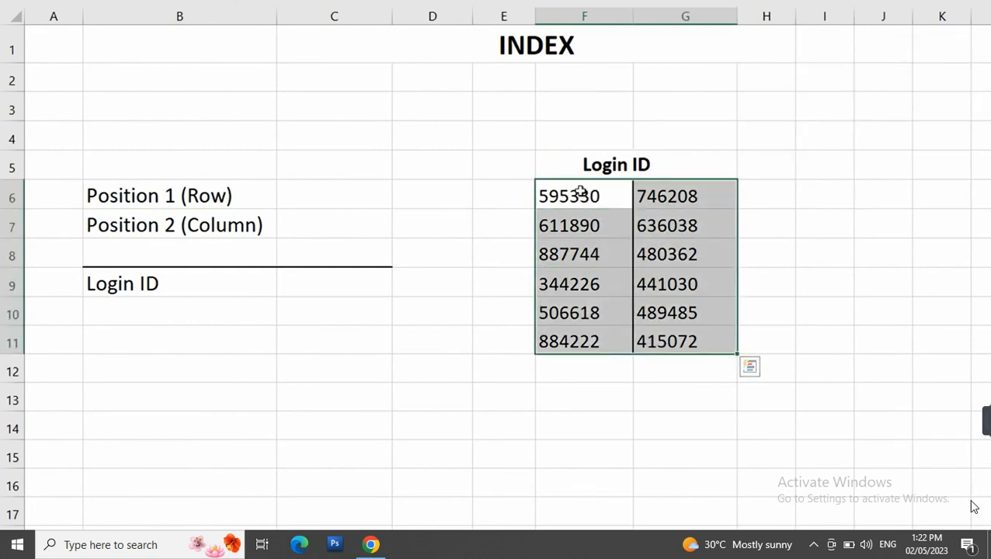
pyautogui.moveTo(569, 201); pyautogui.dragTo(565, 332)
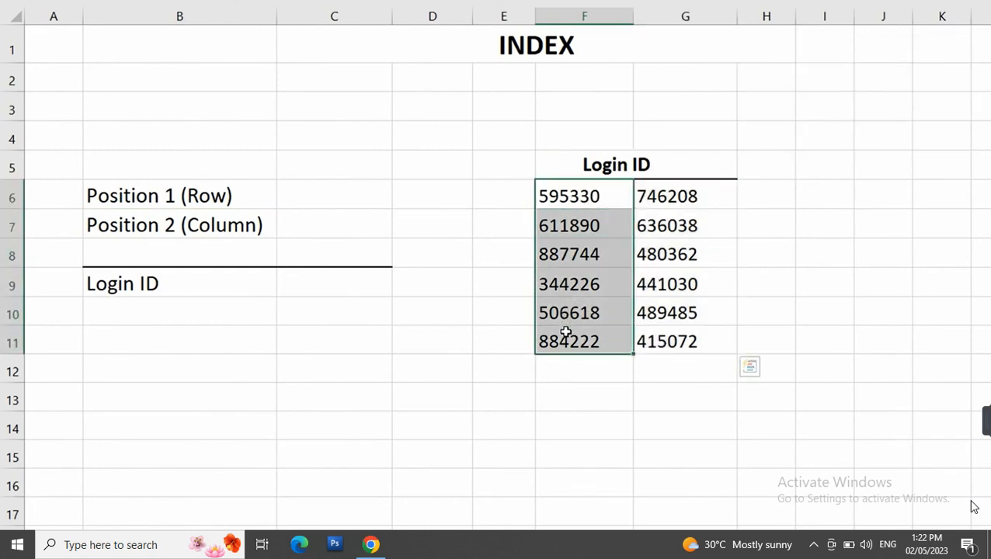
pyautogui.click(583, 254)
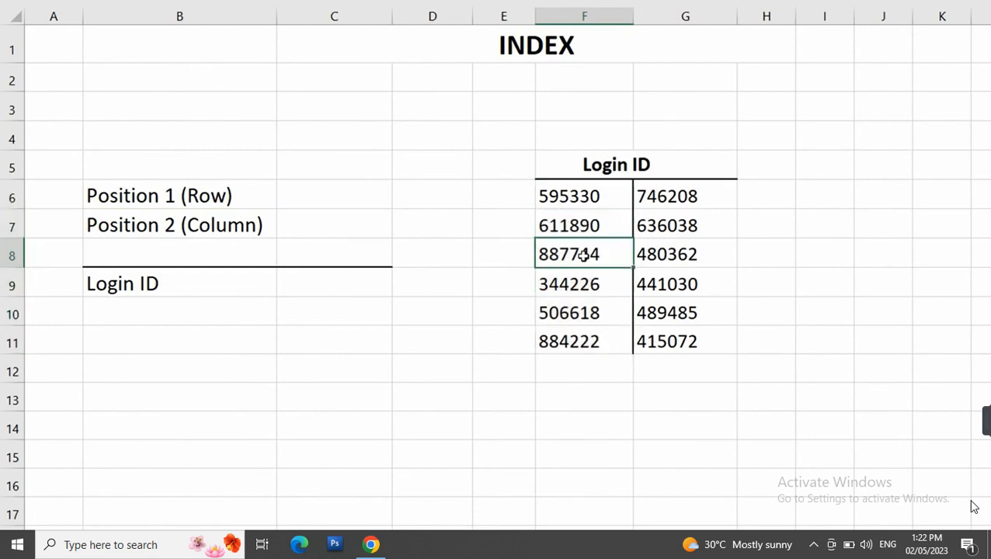
pyautogui.moveTo(590, 199); pyautogui.dragTo(659, 340)
pyautogui.click(592, 256)
pyautogui.moveTo(593, 194); pyautogui.dragTo(582, 332)
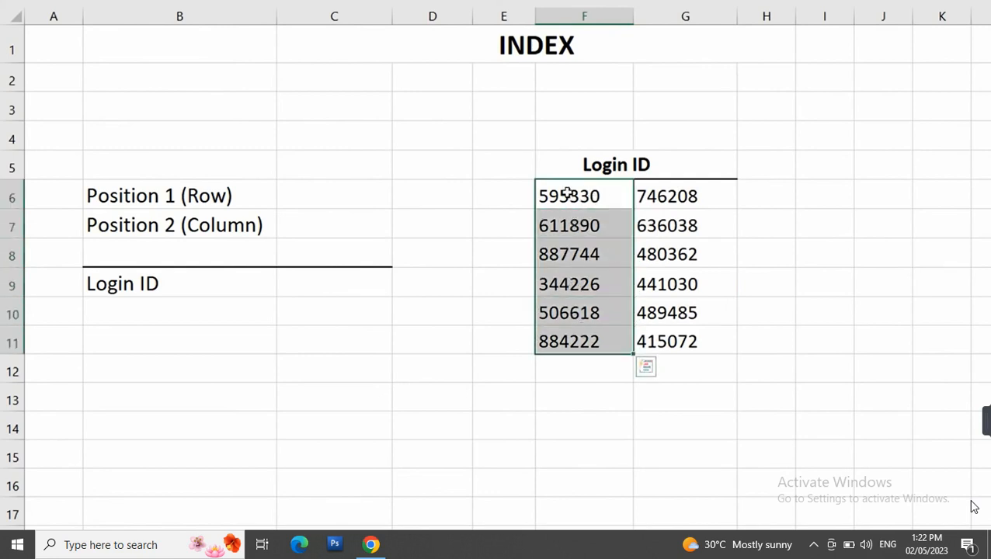
pyautogui.click(567, 253)
pyautogui.click(569, 193)
pyautogui.click(565, 253)
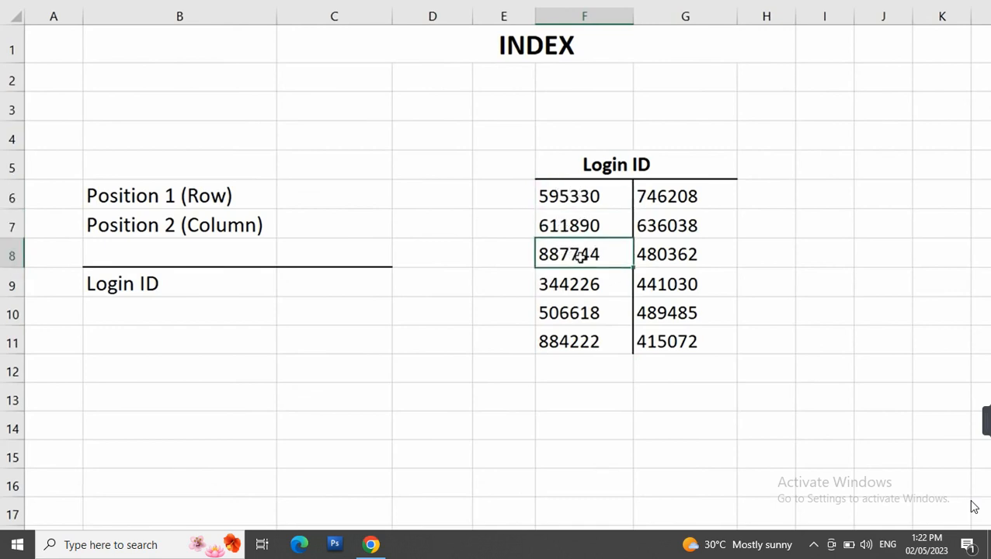
pyautogui.click(564, 294)
pyautogui.moveTo(581, 199); pyautogui.dragTo(664, 338)
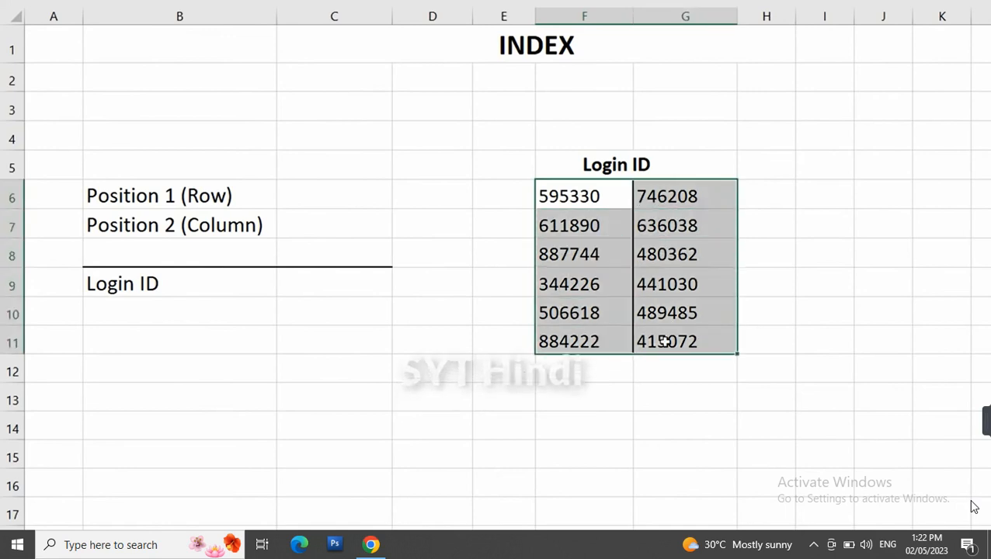
pyautogui.click(565, 254)
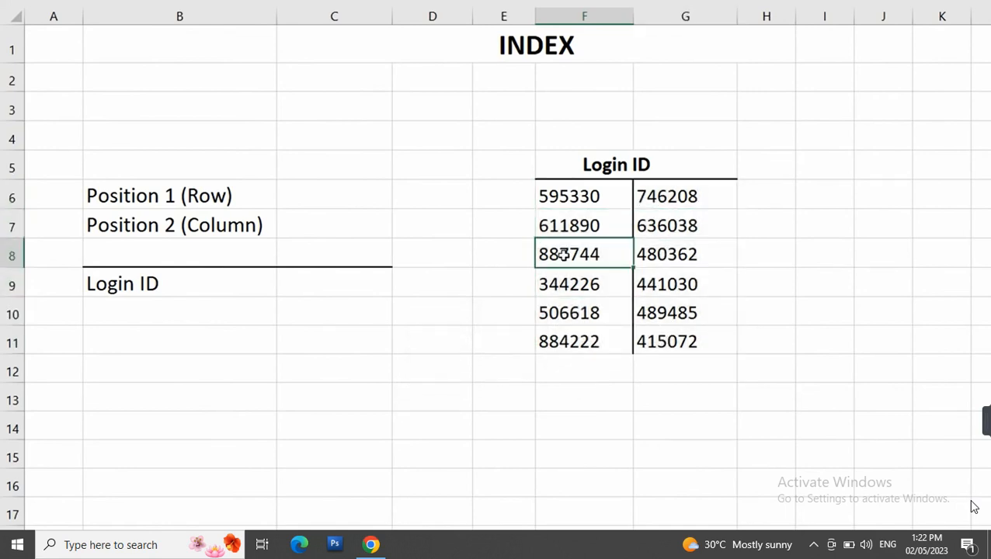
pyautogui.click(596, 197)
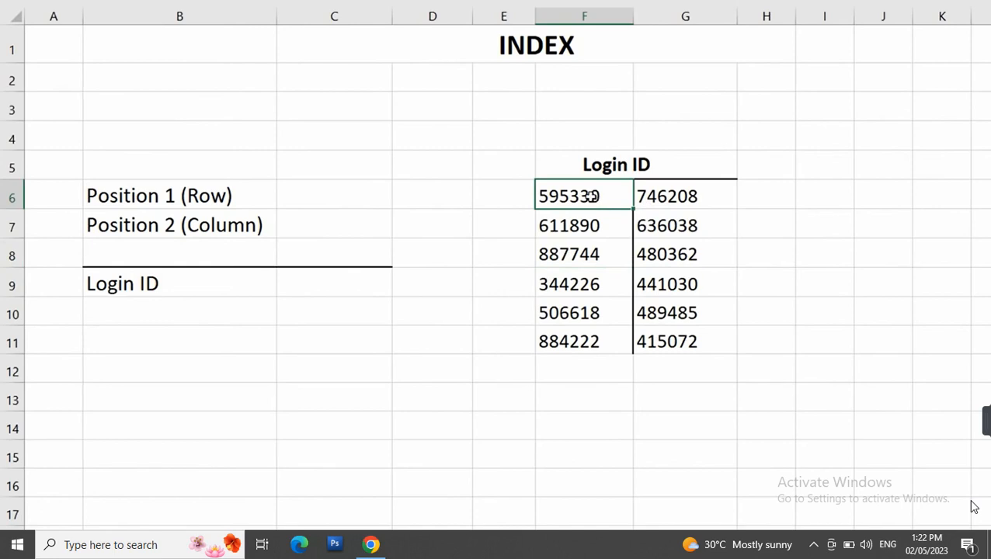
pyautogui.moveTo(587, 197); pyautogui.dragTo(653, 327)
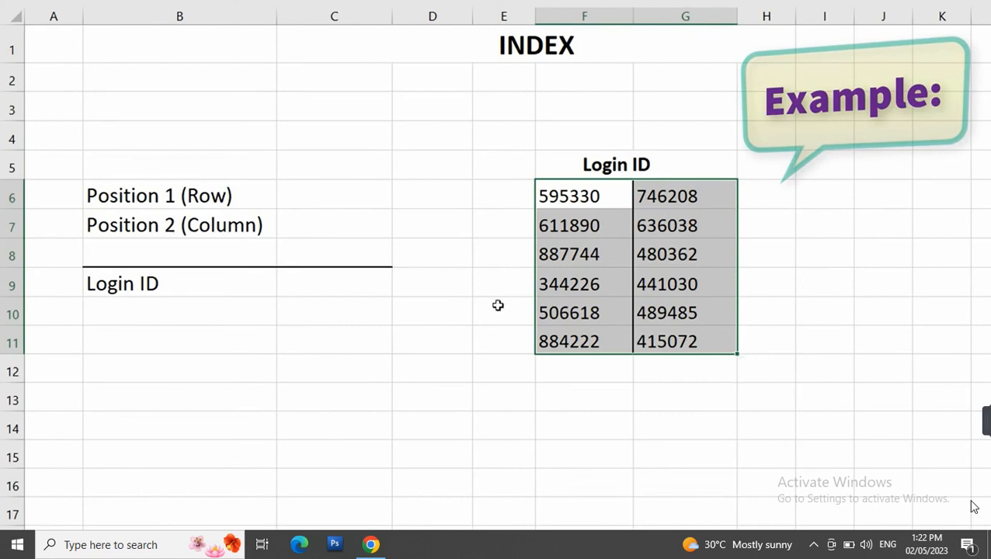
# Enter 4 as the row position in C6 and 2 as the column position in C7
pyautogui.click(147, 197)
pyautogui.click(323, 196)
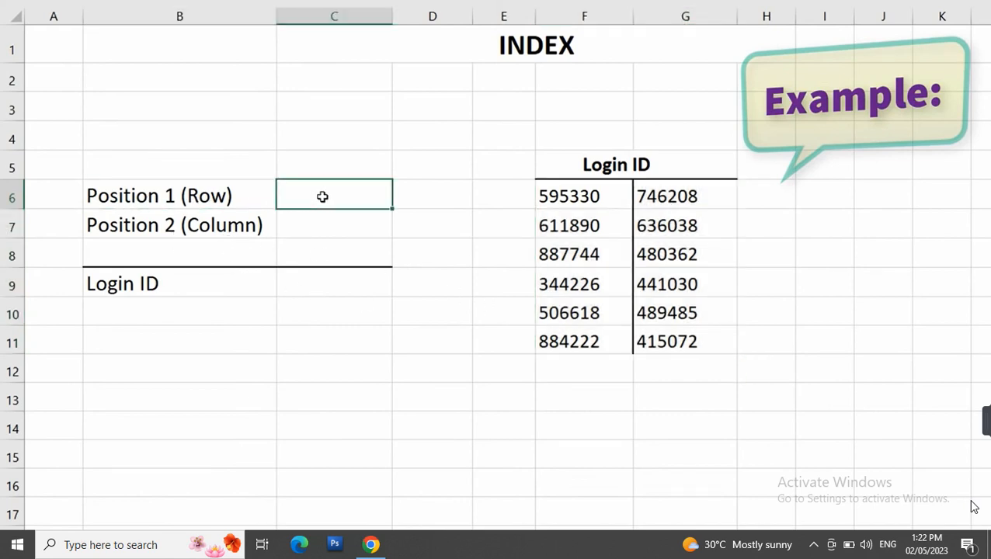
pyautogui.write('4')
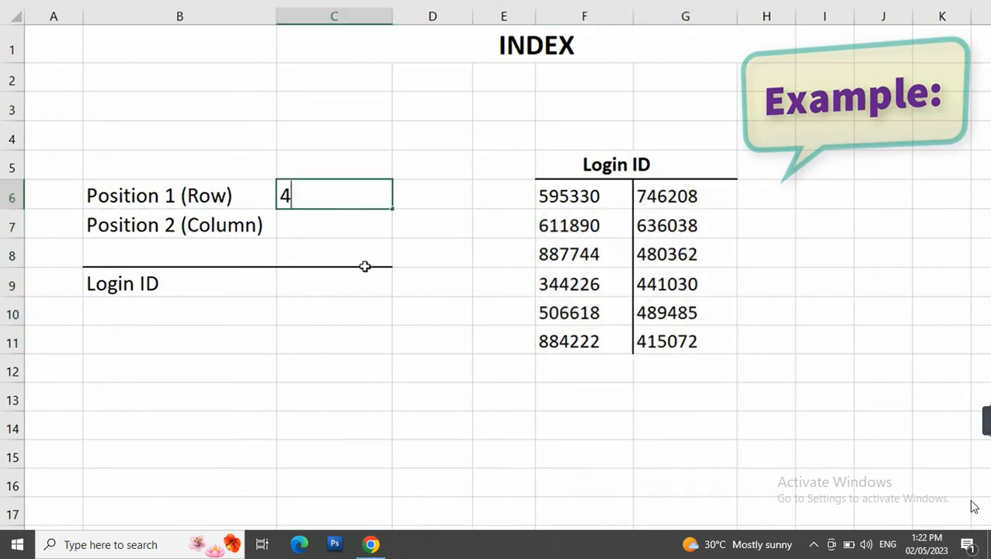
pyautogui.click(352, 228)
pyautogui.write('2')
# Start an INDEX formula in the Login ID cell C9 with F6:G11 as the array
pyautogui.click(334, 289)
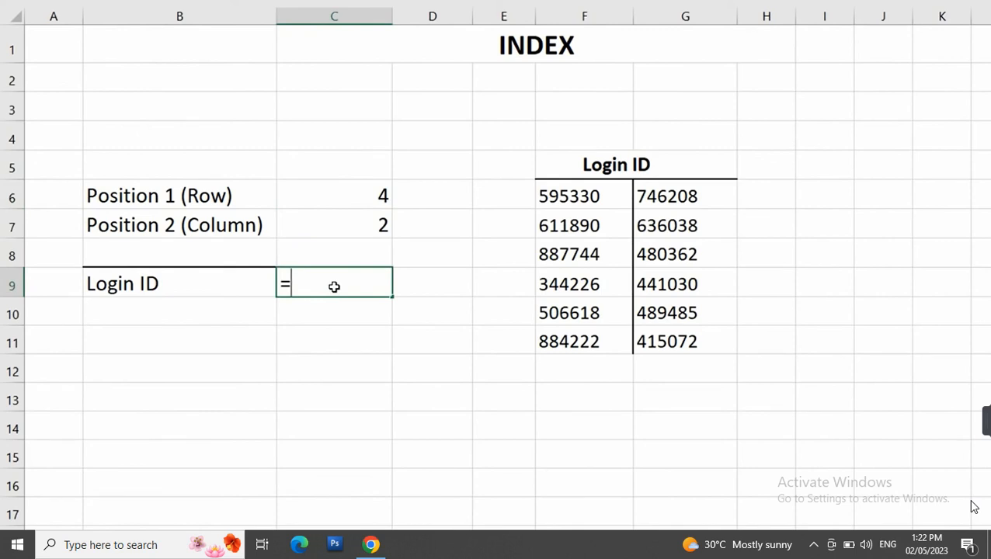
pyautogui.keyDown('ctrl'); pyautogui.scroll(1, 335, 287); pyautogui.keyUp('ctrl')
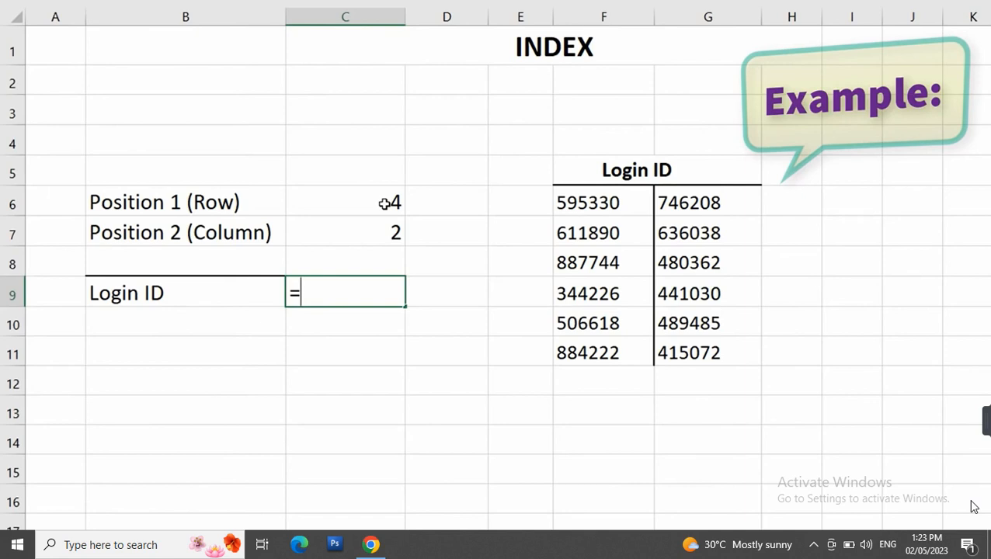
pyautogui.write('dex')
pyautogui.press('BackSpace')
pyautogui.press('BackSpace')
pyautogui.press('BackSpace')
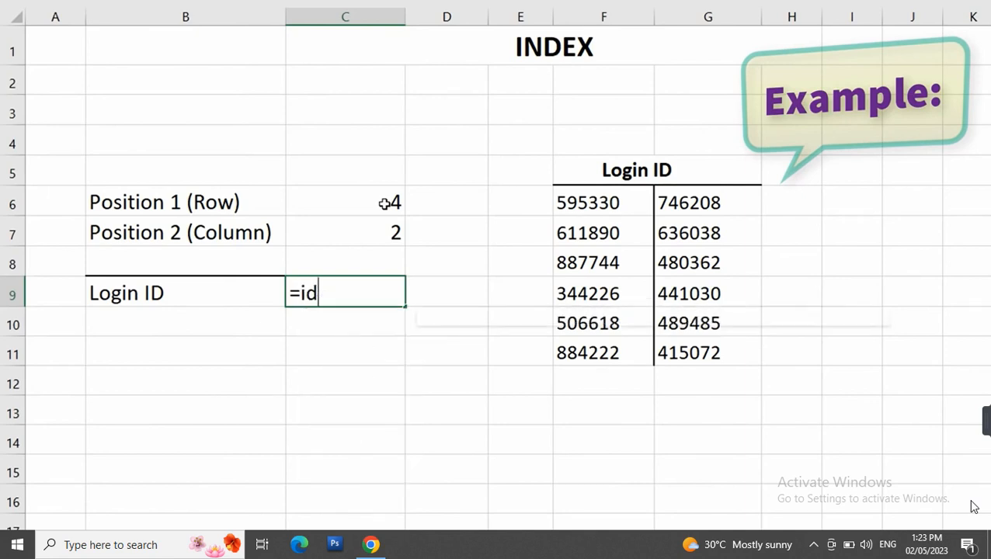
pyautogui.write('ndex')
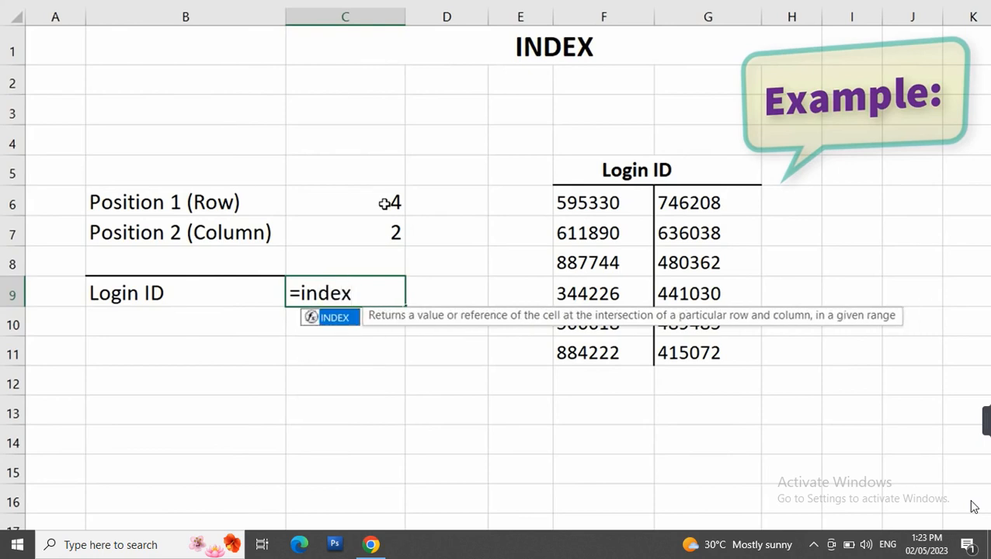
pyautogui.press('Tab')
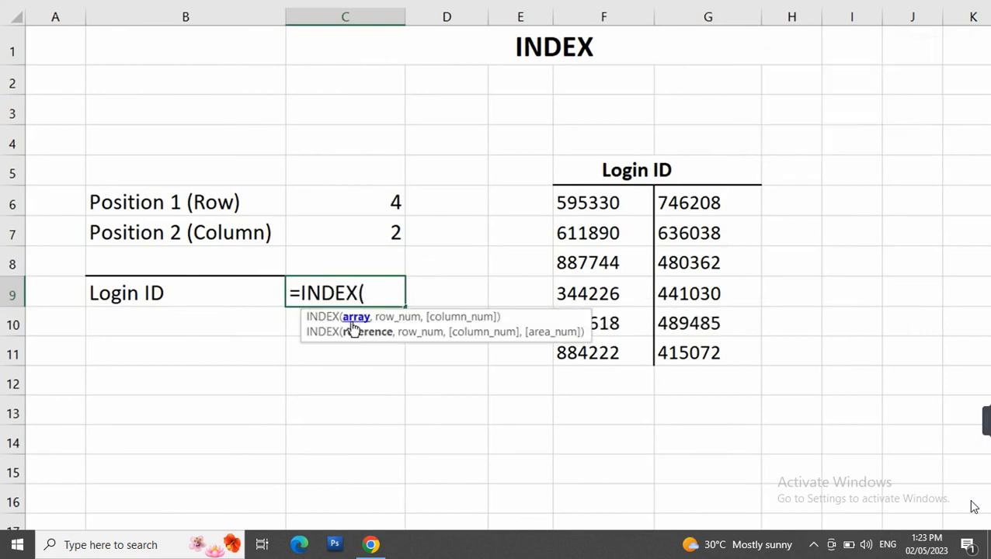
pyautogui.moveTo(582, 204); pyautogui.dragTo(691, 351)
pyautogui.write(',')
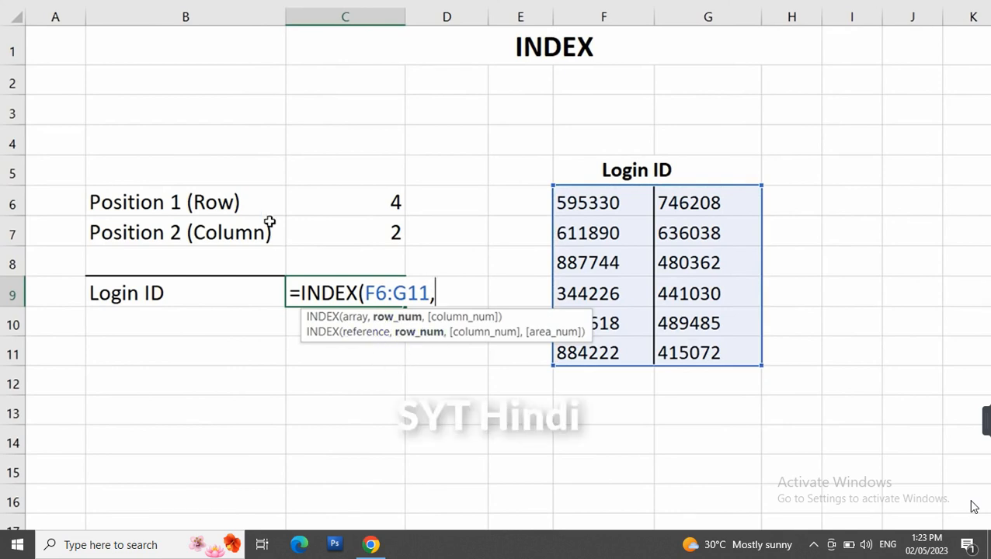
# Finish the C9 INDEX formula with C6 as the row number and C7 as the column number
pyautogui.click(314, 211)
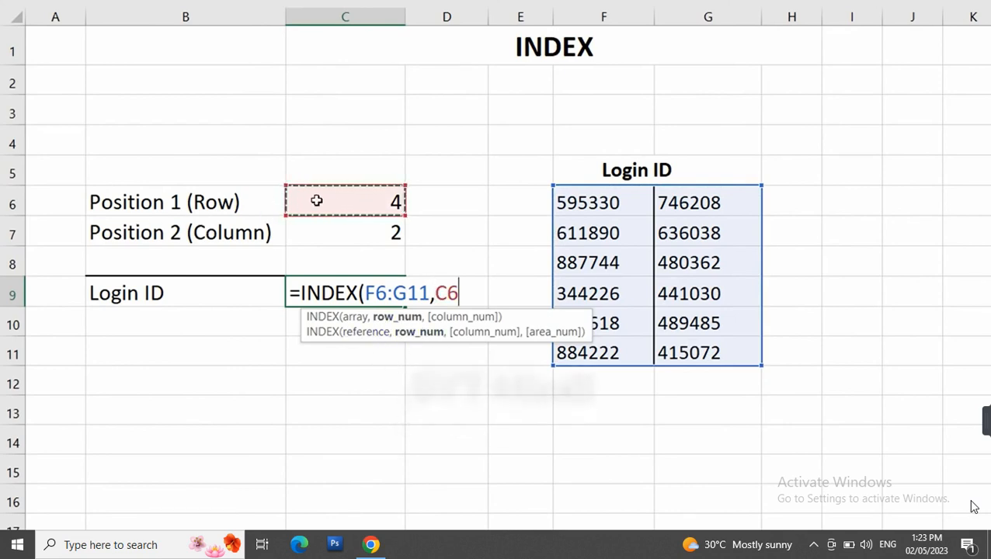
pyautogui.write(',')
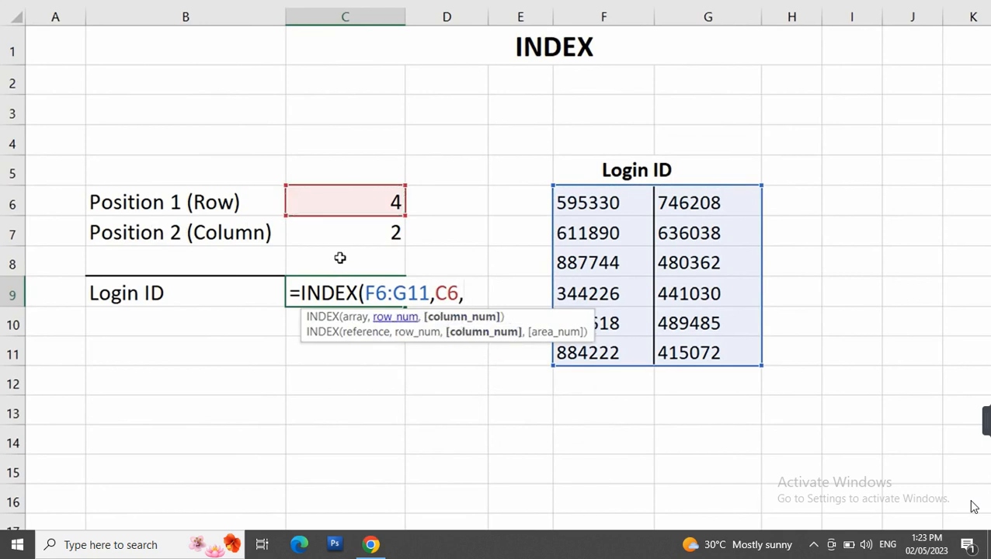
pyautogui.click(337, 232)
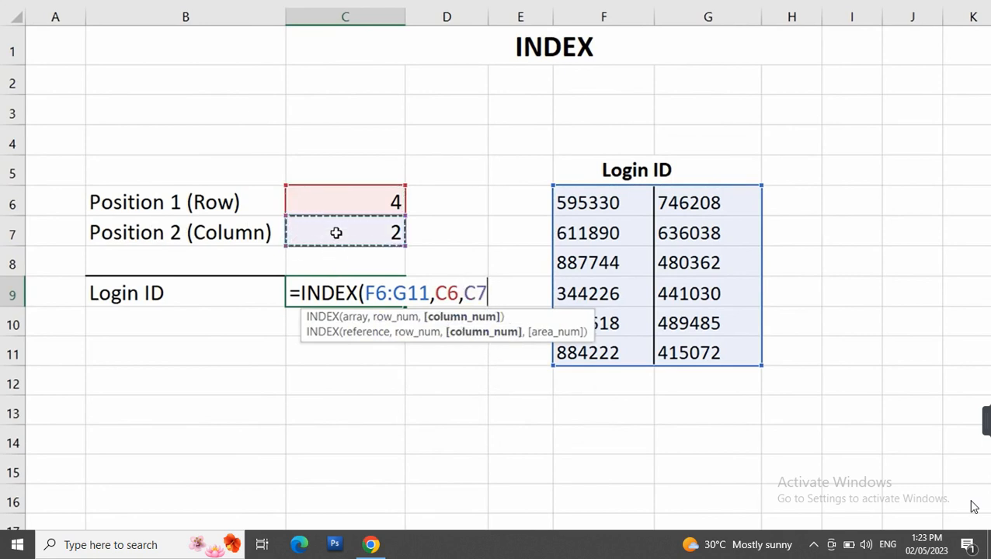
pyautogui.write(')')
pyautogui.press('Return')
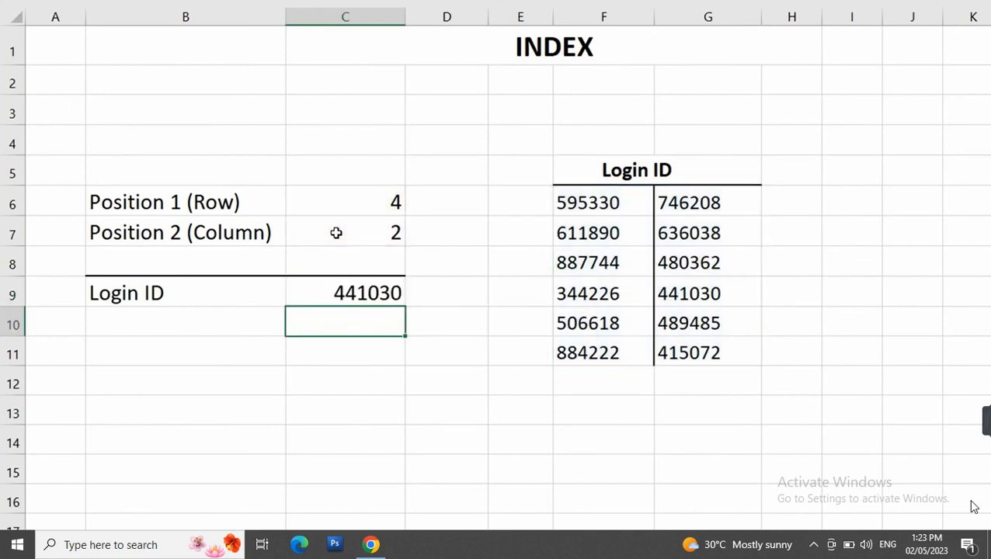
# Check the Login ID in C9 by counting down four table rows and reading across to the second column
pyautogui.click(359, 195)
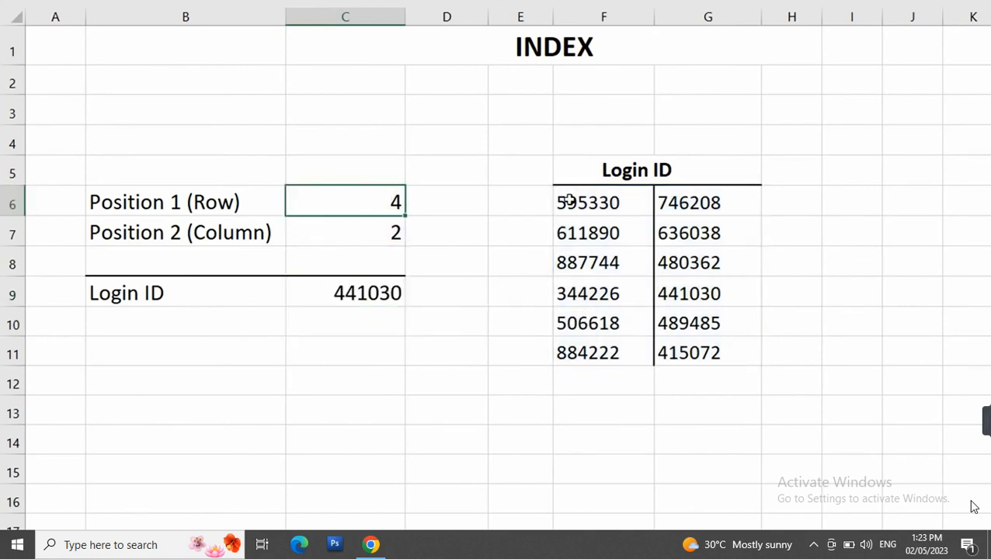
pyautogui.moveTo(572, 203); pyautogui.dragTo(691, 206)
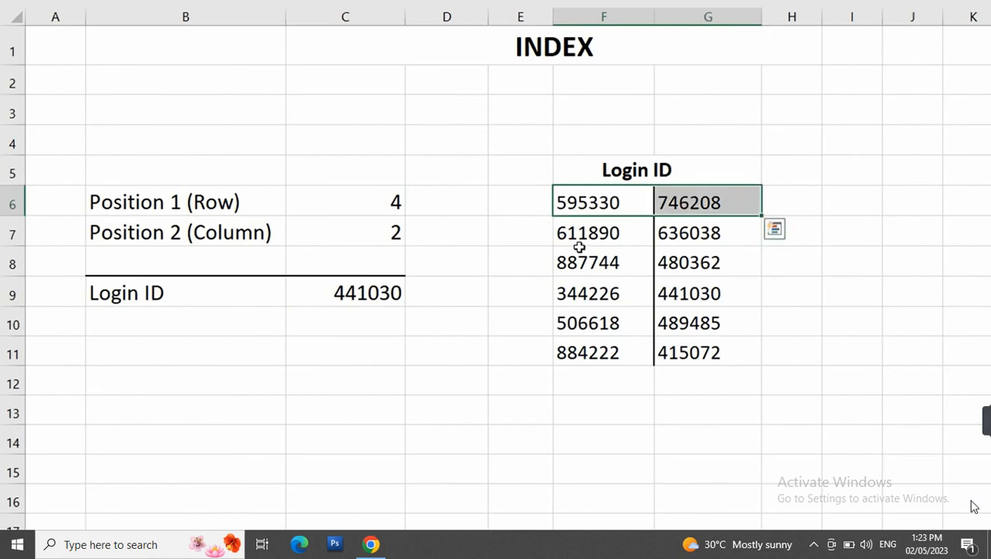
pyautogui.moveTo(595, 239); pyautogui.dragTo(692, 242)
pyautogui.moveTo(591, 260); pyautogui.dragTo(690, 261)
pyautogui.moveTo(571, 294); pyautogui.dragTo(721, 294)
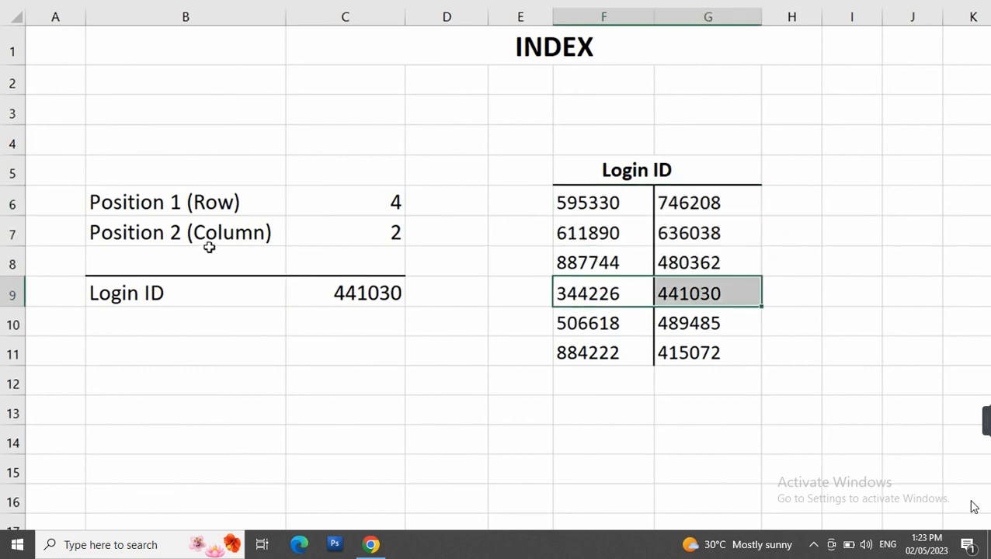
pyautogui.click(688, 302)
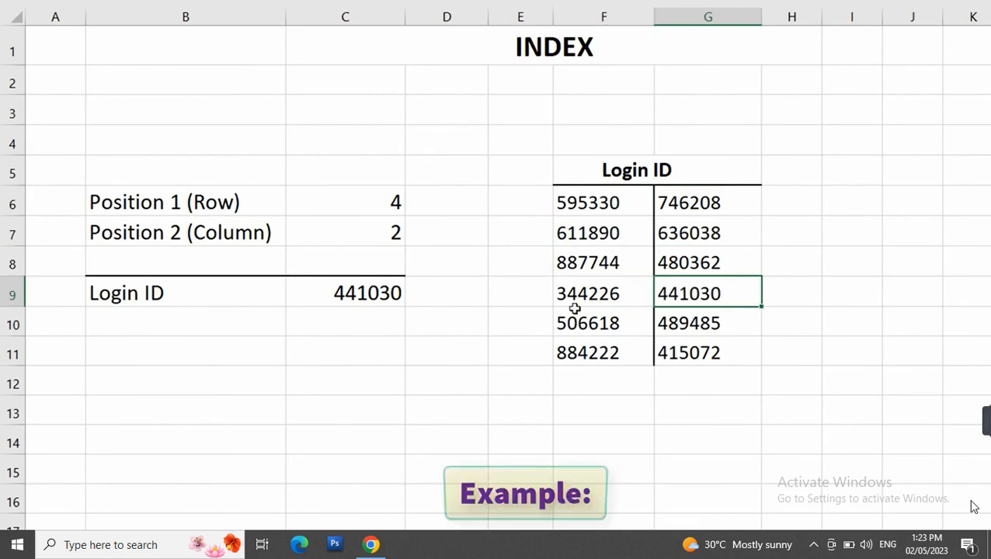
pyautogui.click(354, 293)
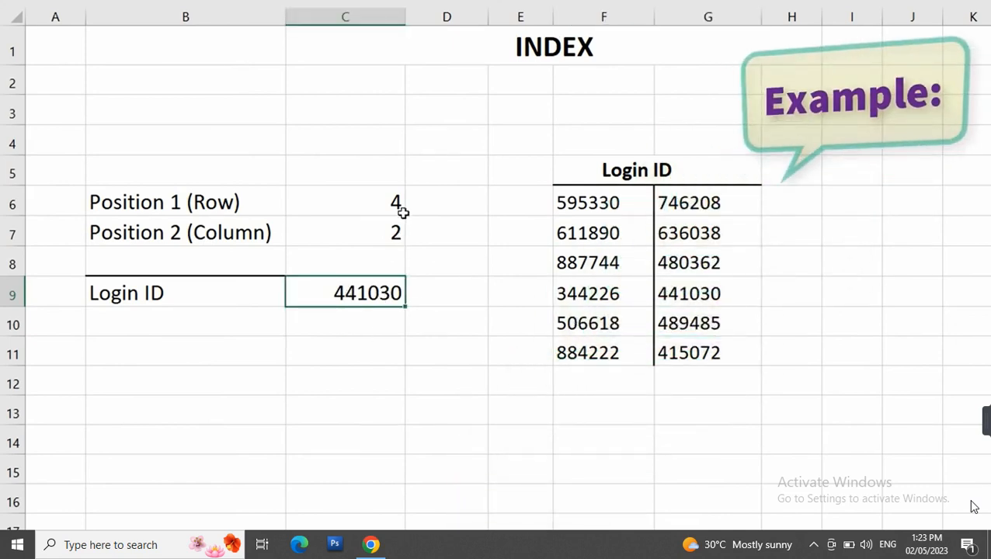
# Change the row position in C6 to 1
pyautogui.click(390, 200)
pyautogui.press('Delete')
pyautogui.write('1')
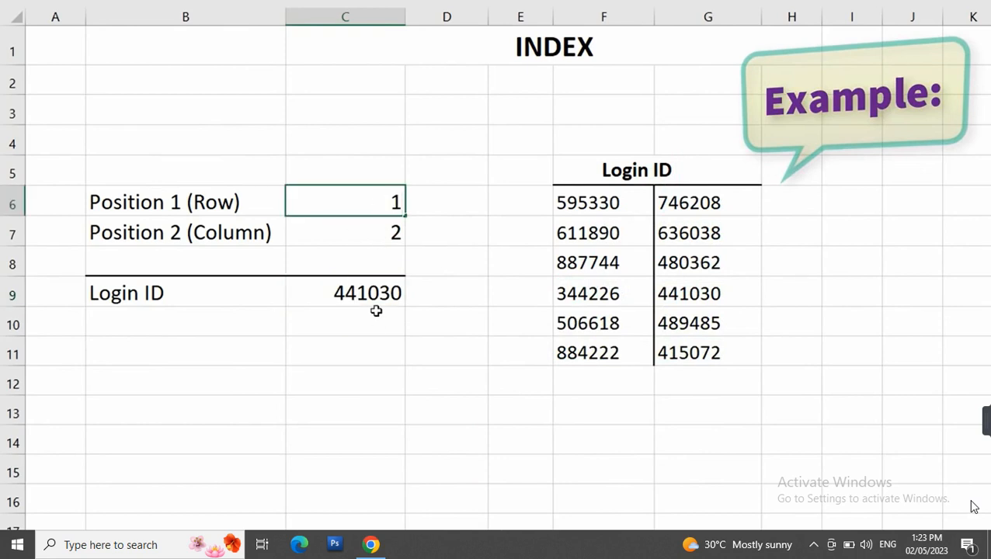
# Commit the row position 1 in C6 and check the Login ID against the table's first row and second column
pyautogui.press('Return')
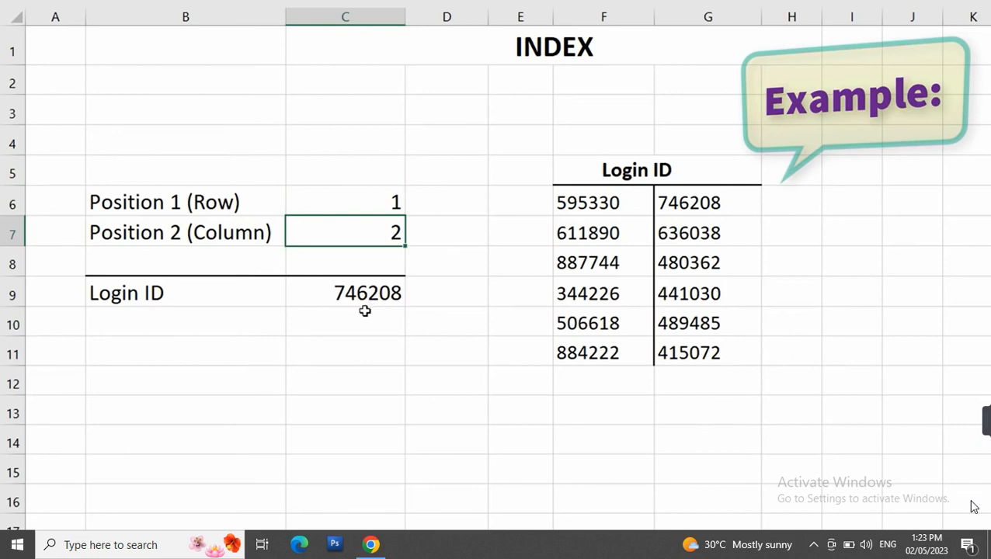
pyautogui.click(602, 203)
pyautogui.moveTo(590, 202); pyautogui.dragTo(603, 354)
pyautogui.moveTo(683, 210); pyautogui.dragTo(680, 343)
pyautogui.moveTo(585, 207); pyautogui.dragTo(689, 210)
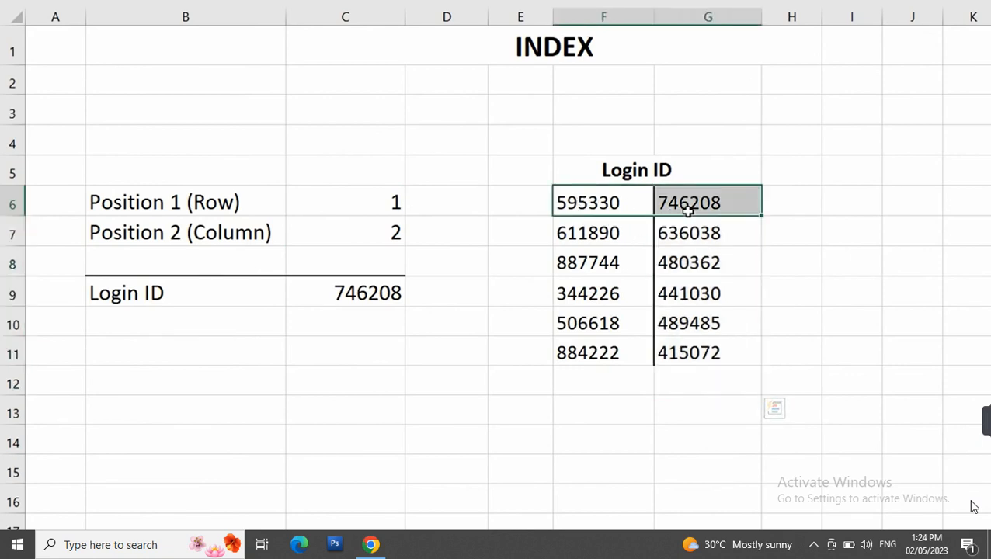
pyautogui.click(696, 205)
pyautogui.click(335, 314)
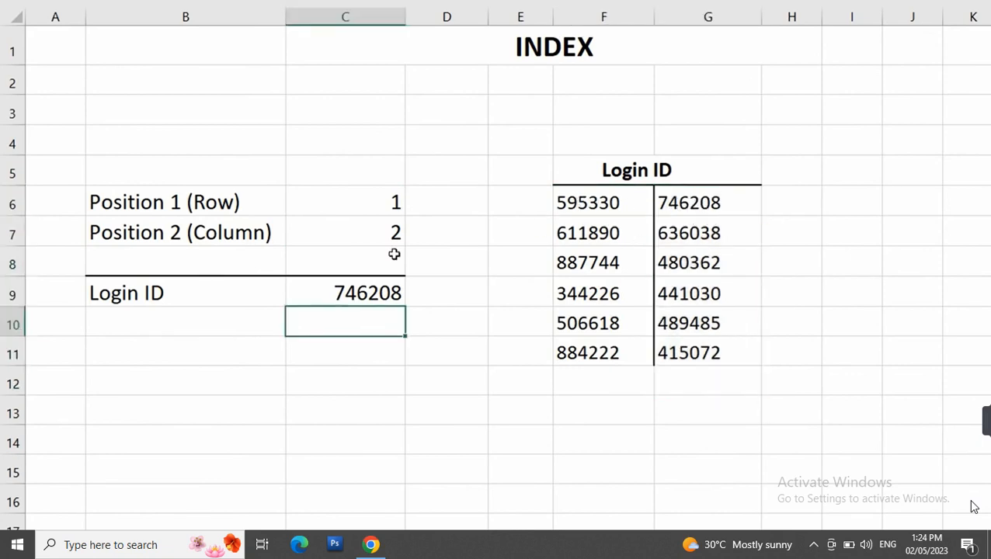
pyautogui.click(504, 49)
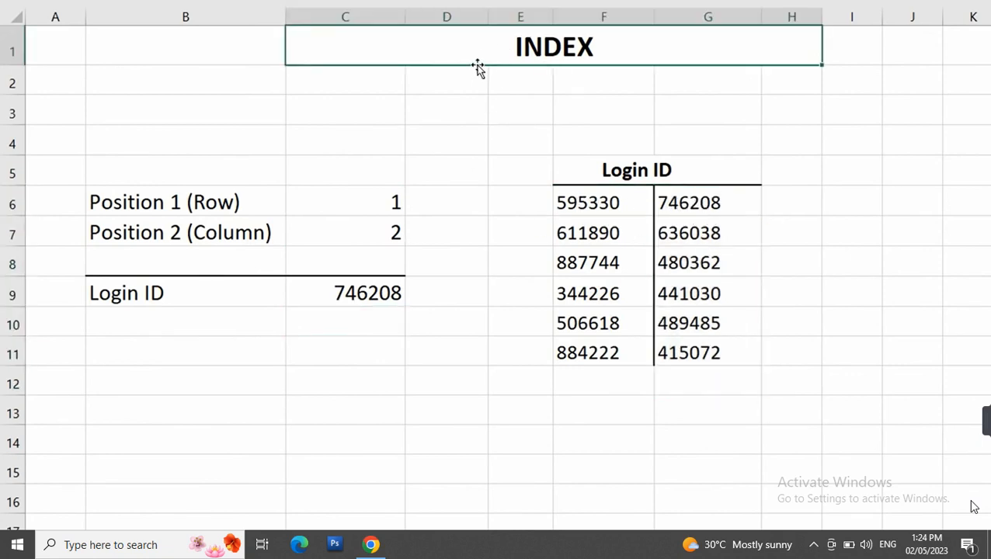
# Review the array, row number and column number arguments of the INDEX formula in C9 without editing it
pyautogui.doubleClick(318, 292)
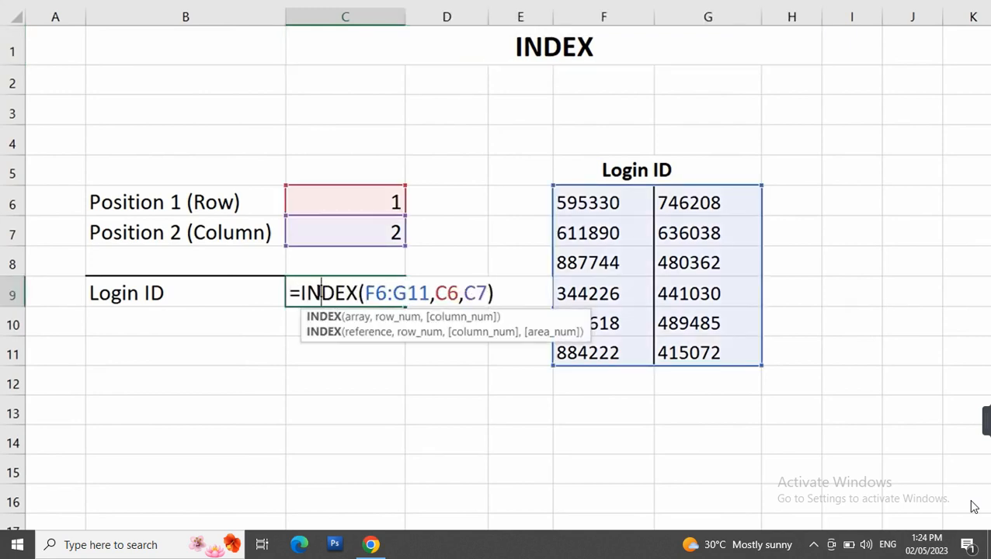
pyautogui.moveTo(367, 293); pyautogui.dragTo(477, 292)
pyautogui.doubleClick(454, 293)
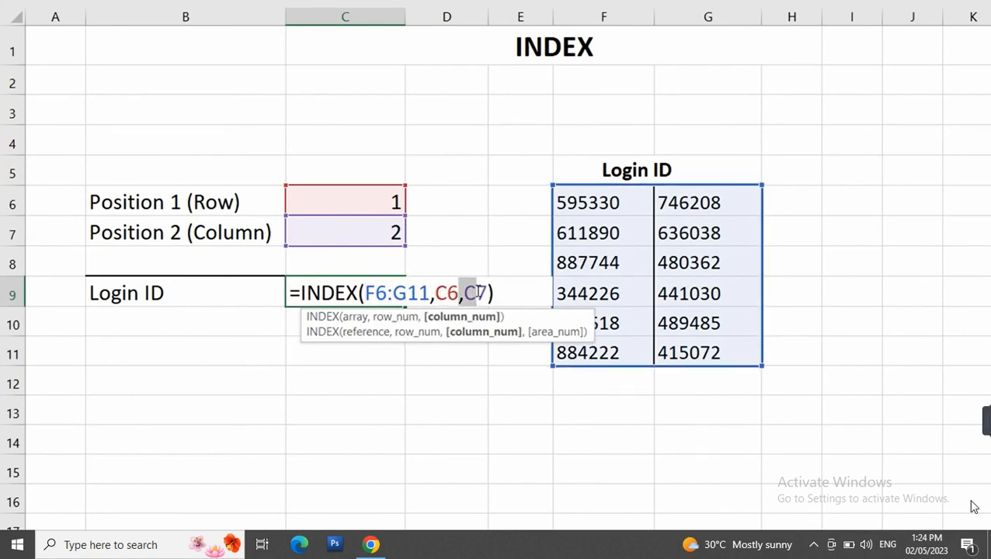
pyautogui.moveTo(471, 296); pyautogui.dragTo(481, 293)
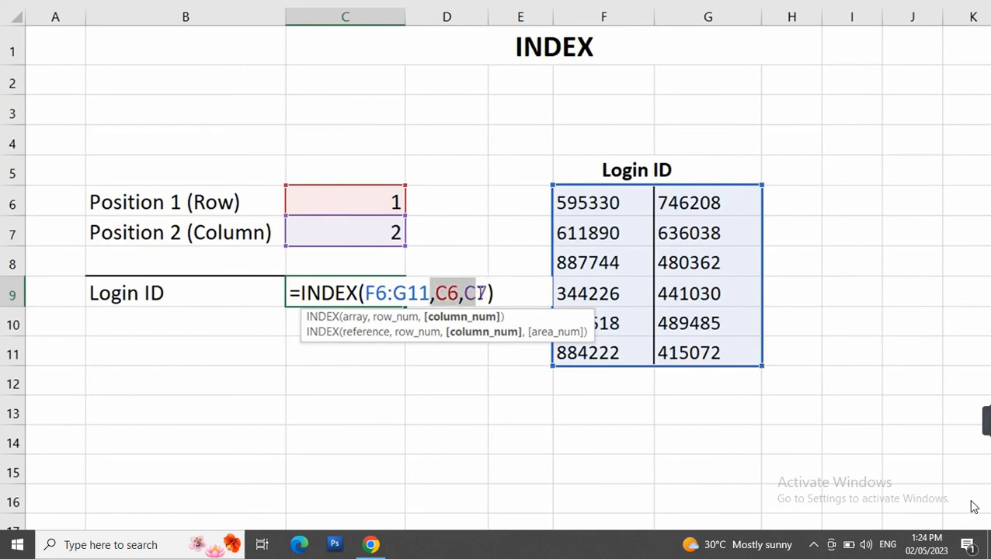
pyautogui.press('Return')
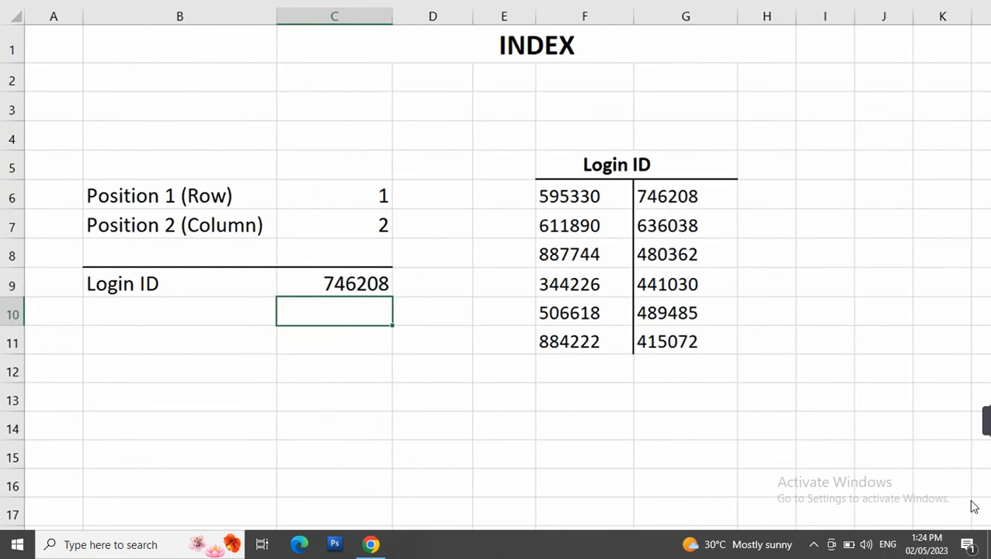
# Go to the LOOKUP sheet and select the empty Company cell C6 beside ID 101
pyautogui.hotkey('ctrl', 'pagedown')
pyautogui.click(269, 247)
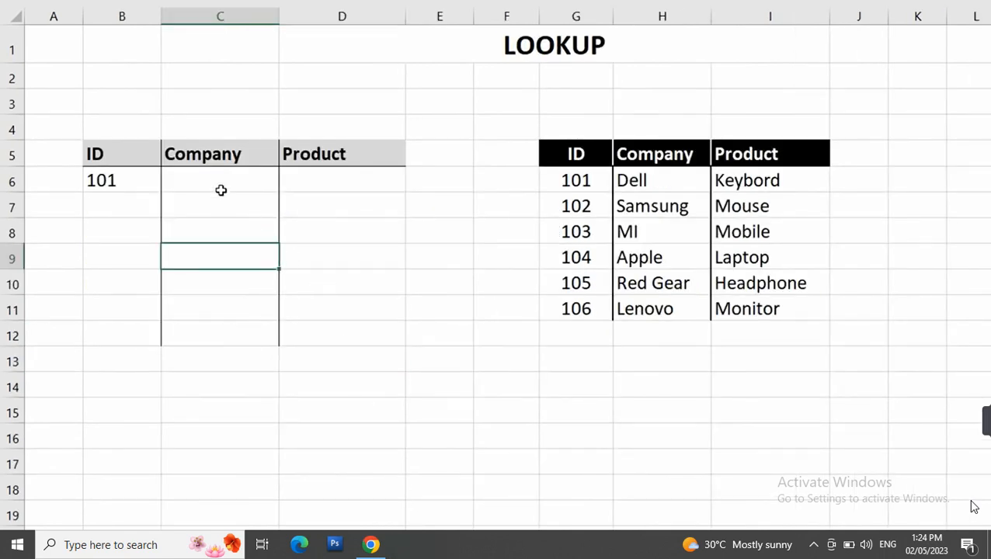
pyautogui.click(219, 185)
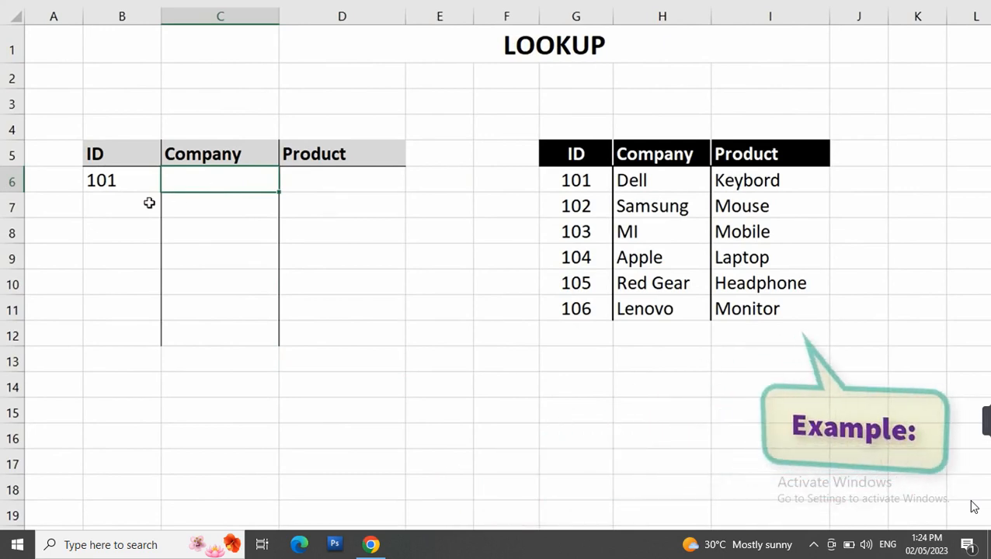
pyautogui.click(97, 181)
pyautogui.click(202, 179)
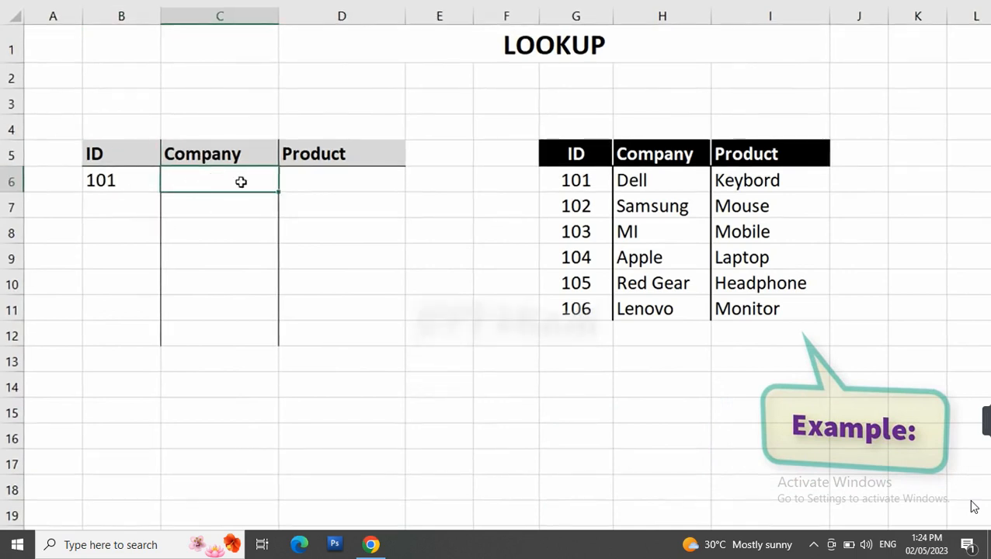
pyautogui.click(342, 184)
pyautogui.click(218, 194)
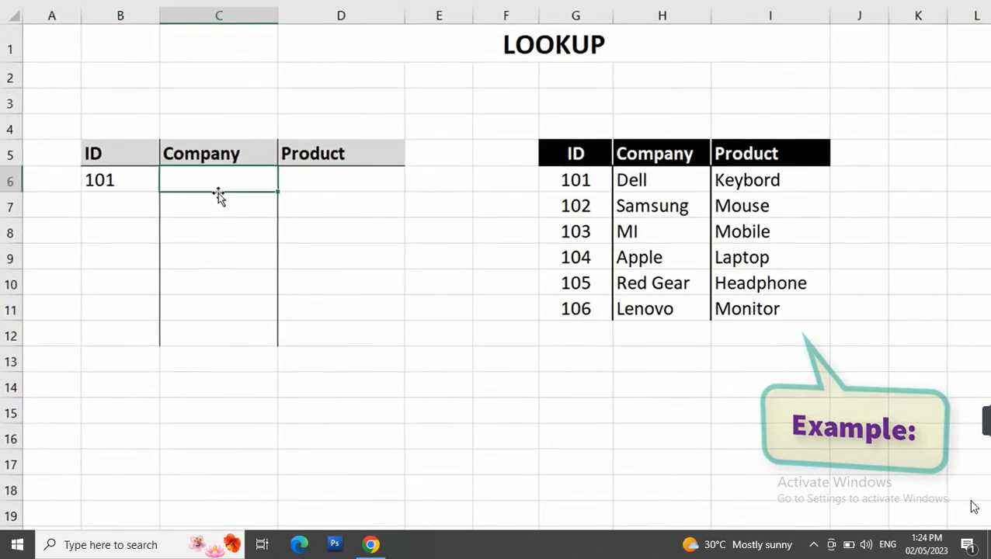
# Start a LOOKUP formula in the Company cell C6
pyautogui.write('=')
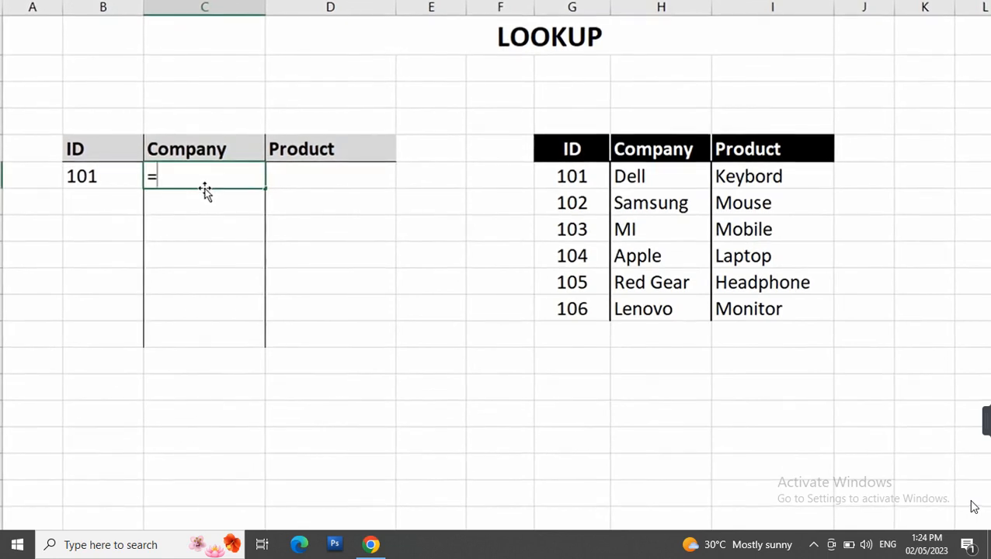
pyautogui.write('look')
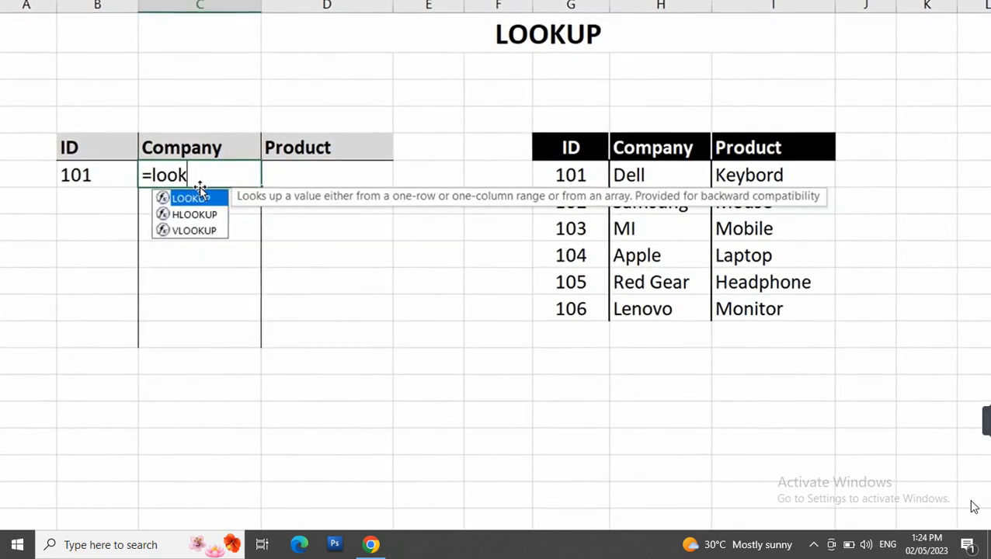
pyautogui.doubleClick(196, 194)
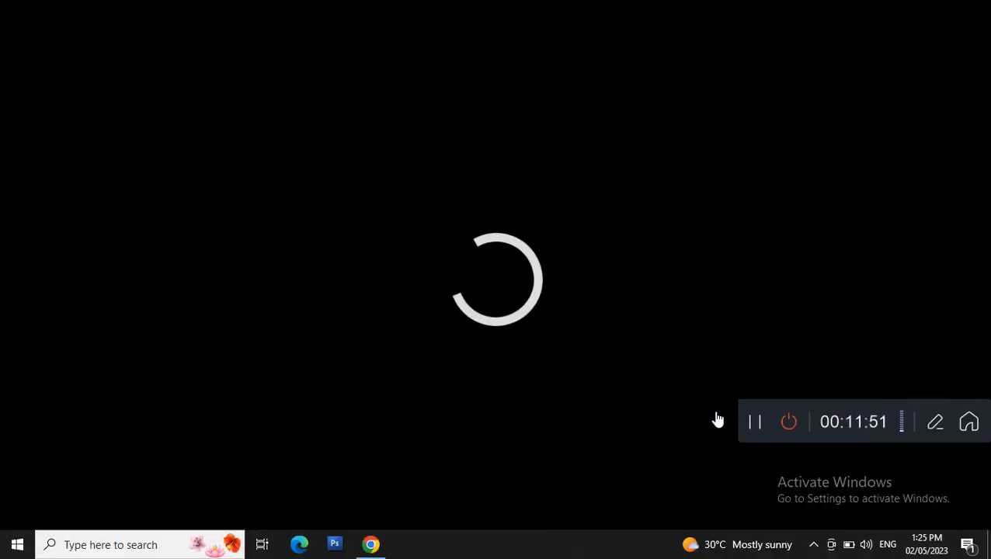
pyautogui.moveTo(982, 422)
pyautogui.click(754, 423)
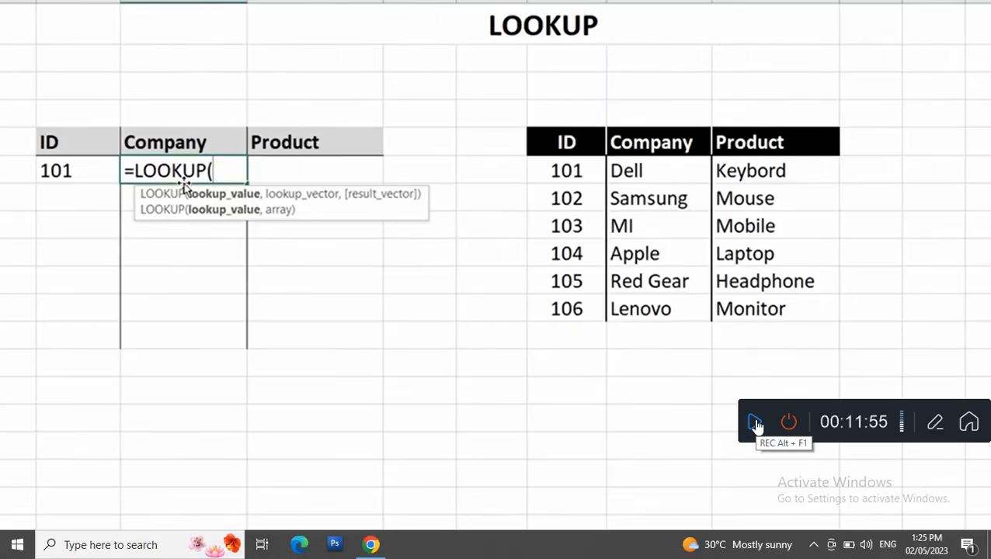
pyautogui.click(754, 424)
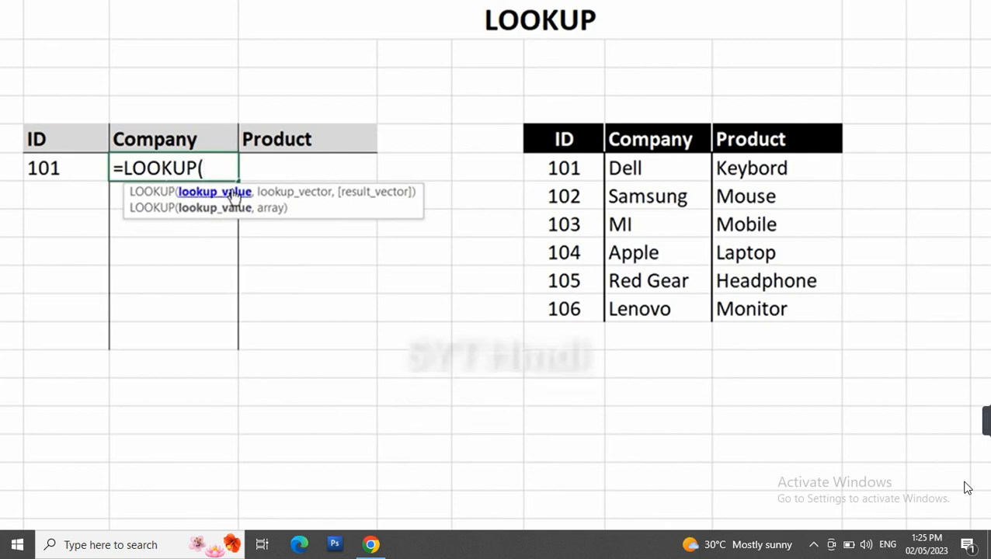
# Set B6 as the lookup value and the reference table's ID column G5:G11, header included, as the lookup vector
pyautogui.click(59, 166)
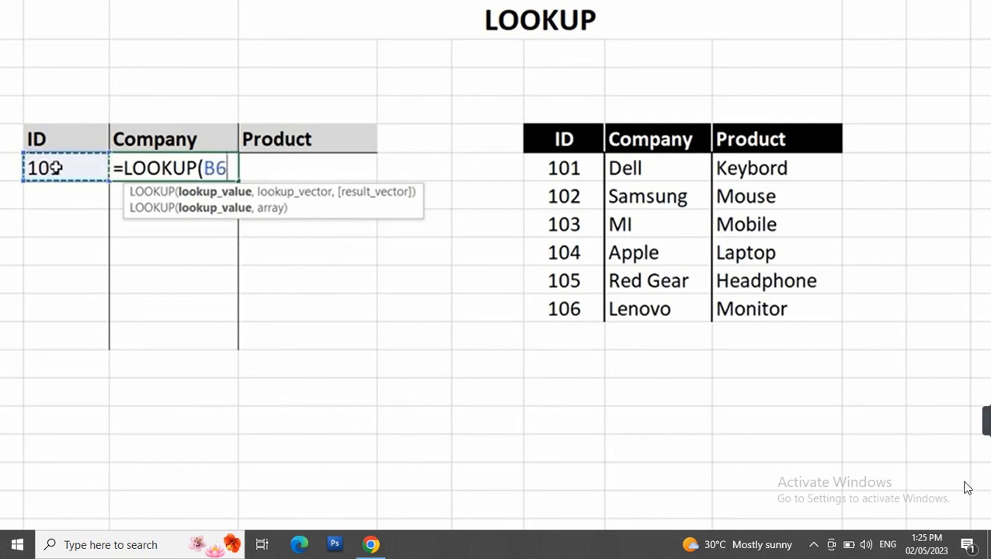
pyautogui.write(',')
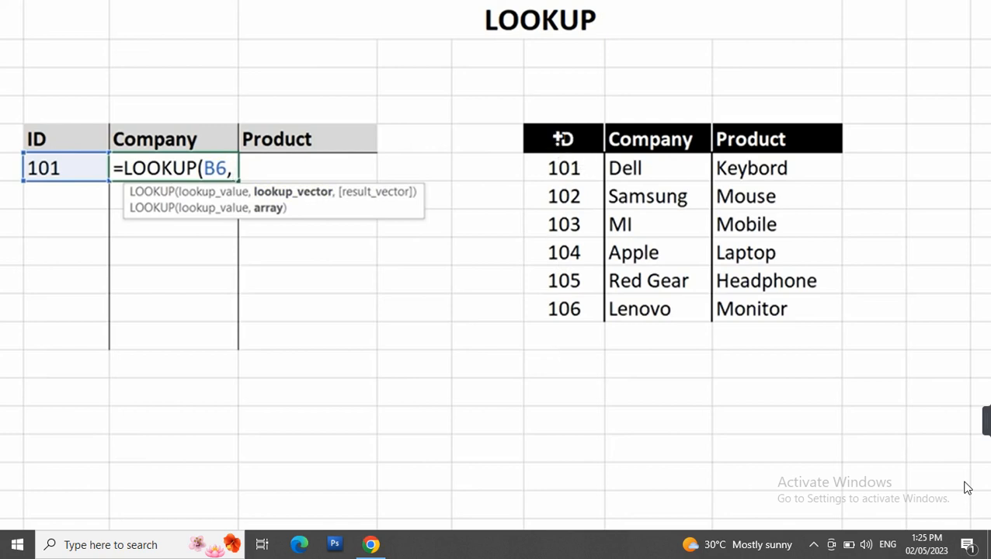
pyautogui.moveTo(563, 140); pyautogui.dragTo(560, 307)
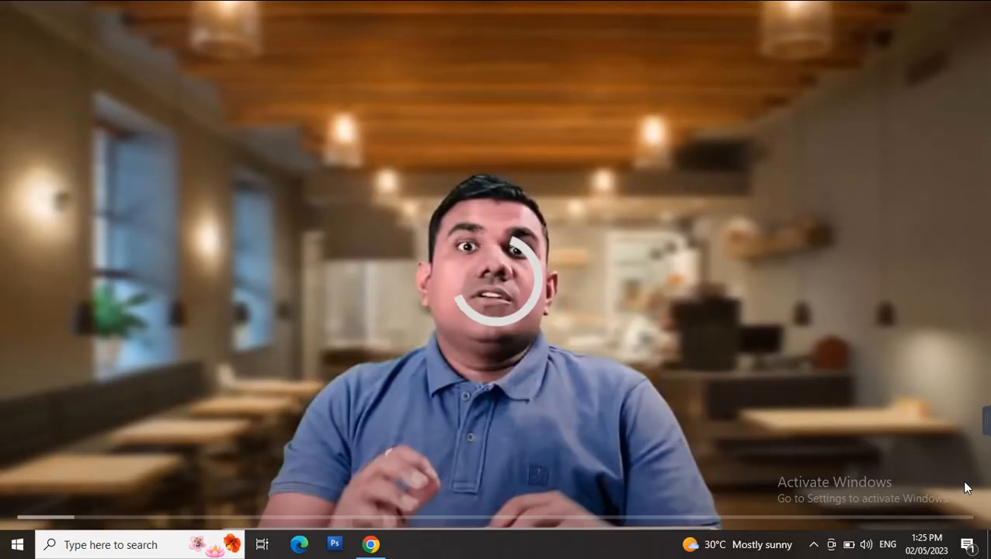
pyautogui.moveTo(985, 453)
pyautogui.click(761, 426)
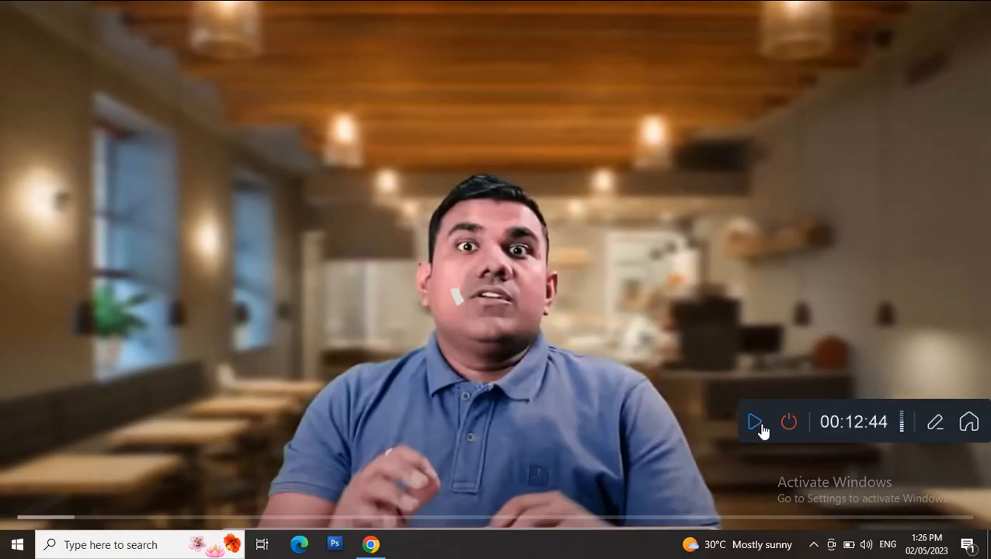